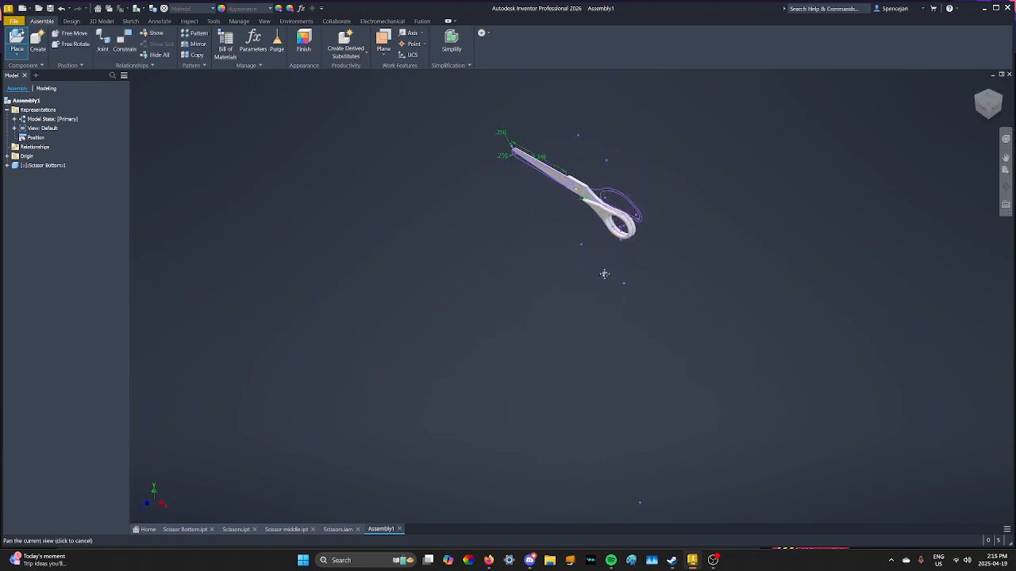
# Place a Scissors component into the assembly beside the existing scissor bottom.
pyautogui.moveTo(604, 274); pyautogui.dragTo(542, 374, button='middle')
pyautogui.click(22, 38)
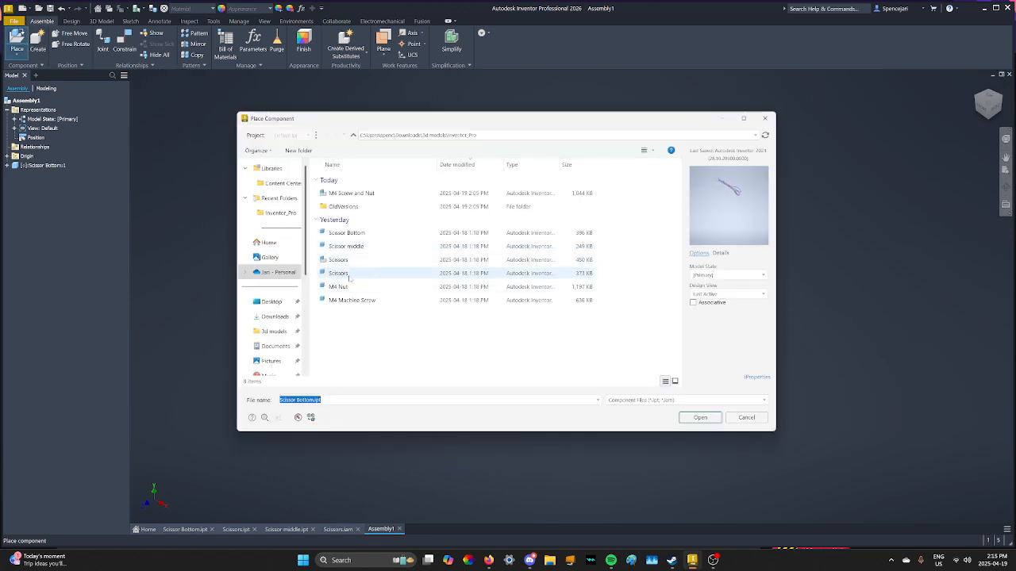
pyautogui.click(342, 273)
pyautogui.click(700, 418)
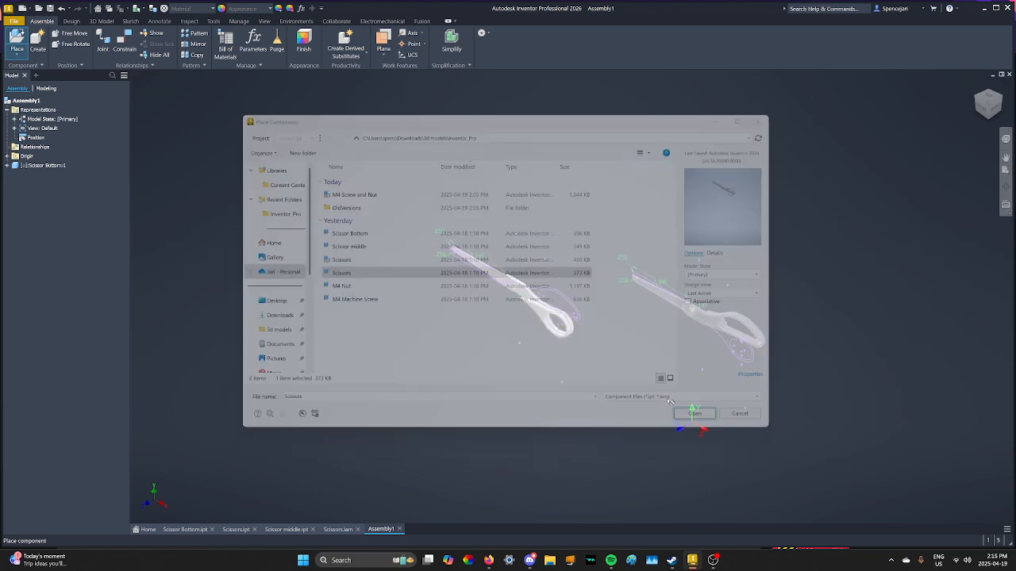
pyautogui.click(550, 331)
pyautogui.press('Escape')
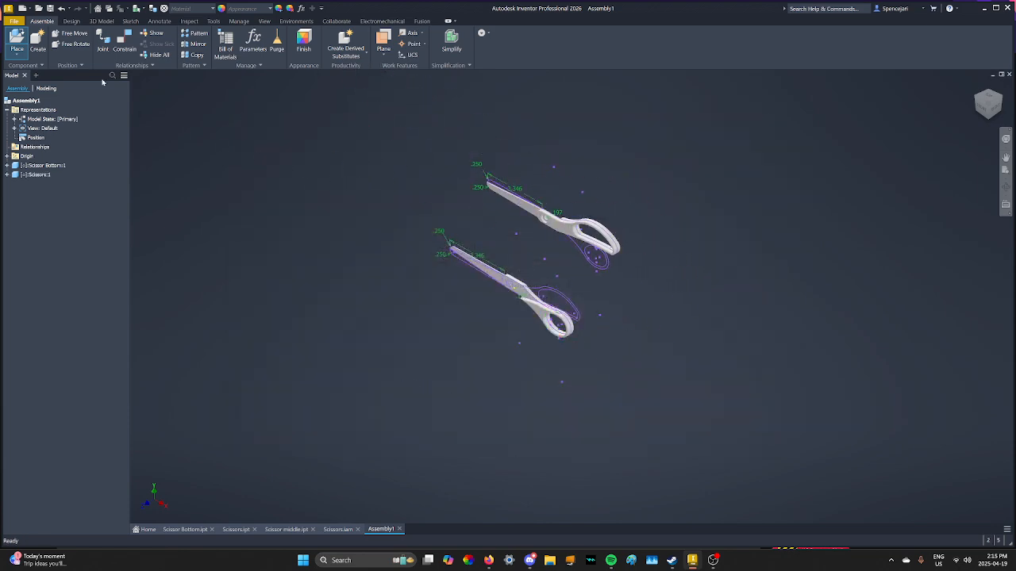
# Place the Scissor middle pin component into the assembly.
pyautogui.click(16, 41)
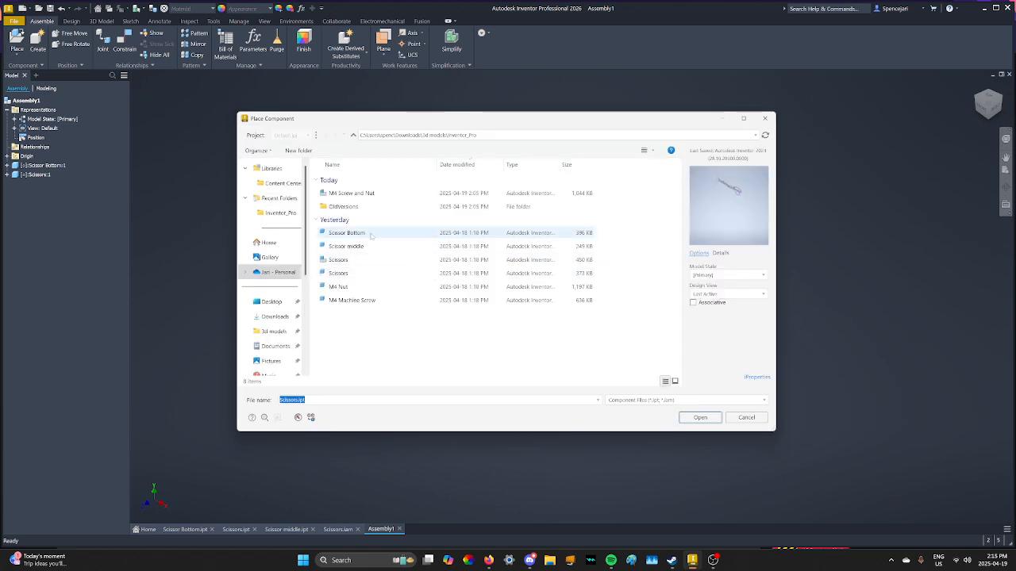
pyautogui.click(348, 246)
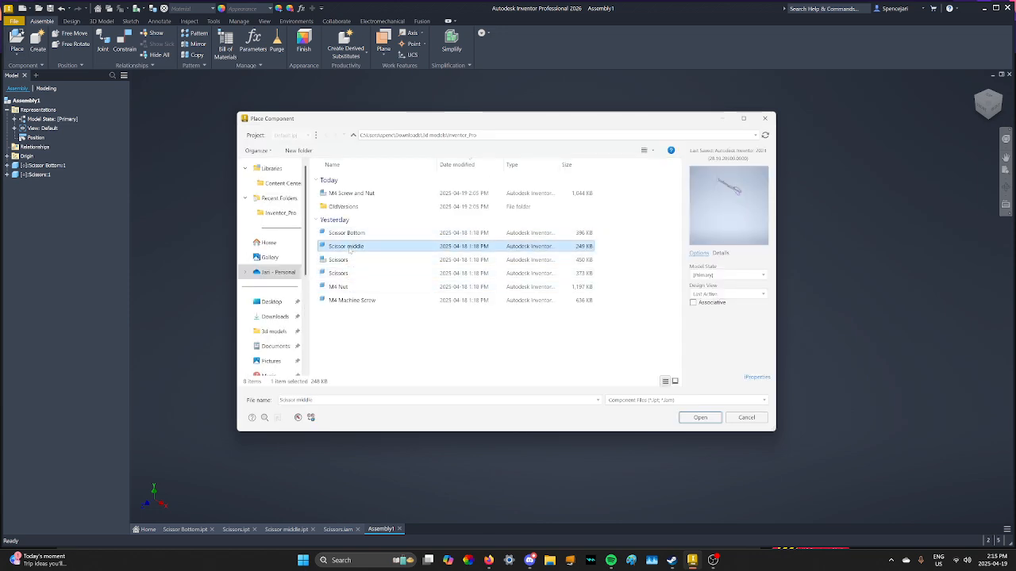
pyautogui.click(699, 418)
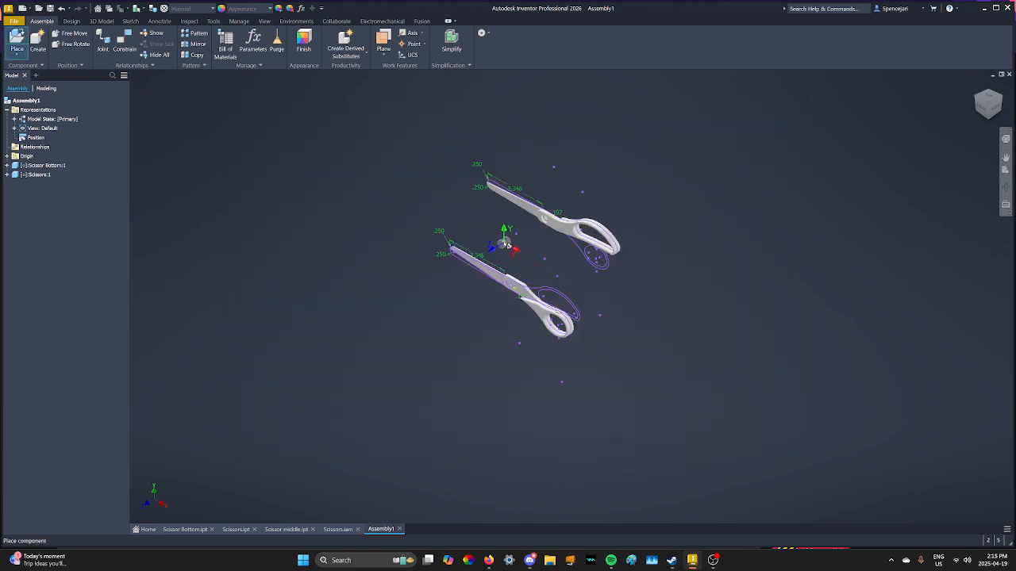
pyautogui.click(504, 242)
pyautogui.press('Escape')
# Add an Insert constraint between the pin's edge and the hole edge of the upper scissor blade.
pyautogui.scroll(3, 556, 270)
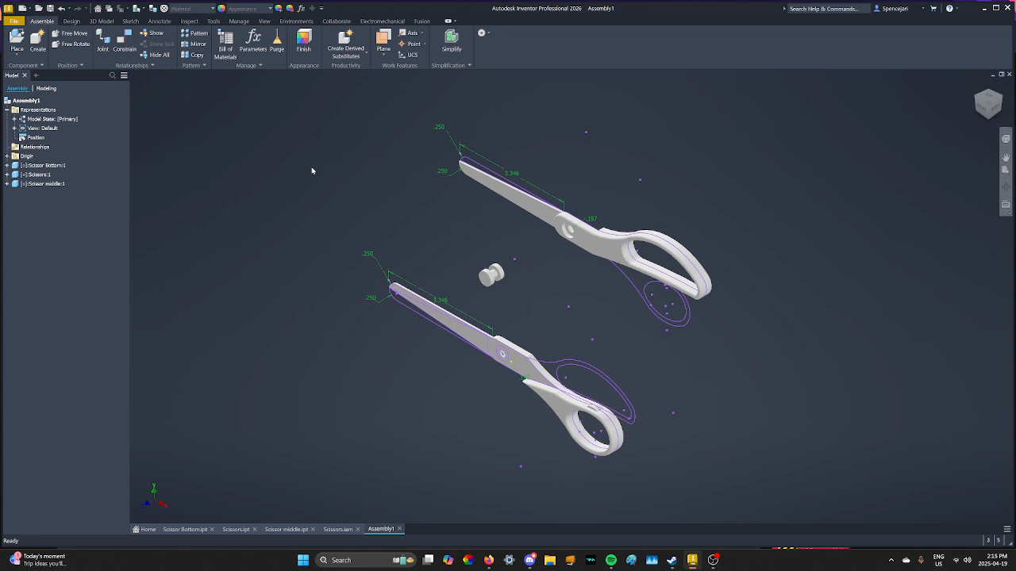
pyautogui.click(126, 46)
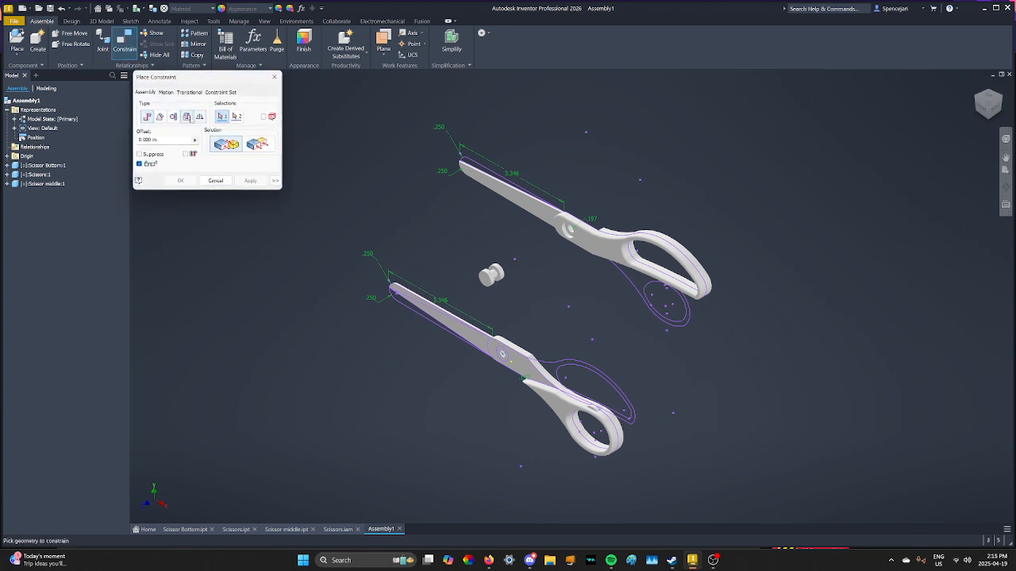
pyautogui.click(187, 117)
pyautogui.scroll(5, 548, 234)
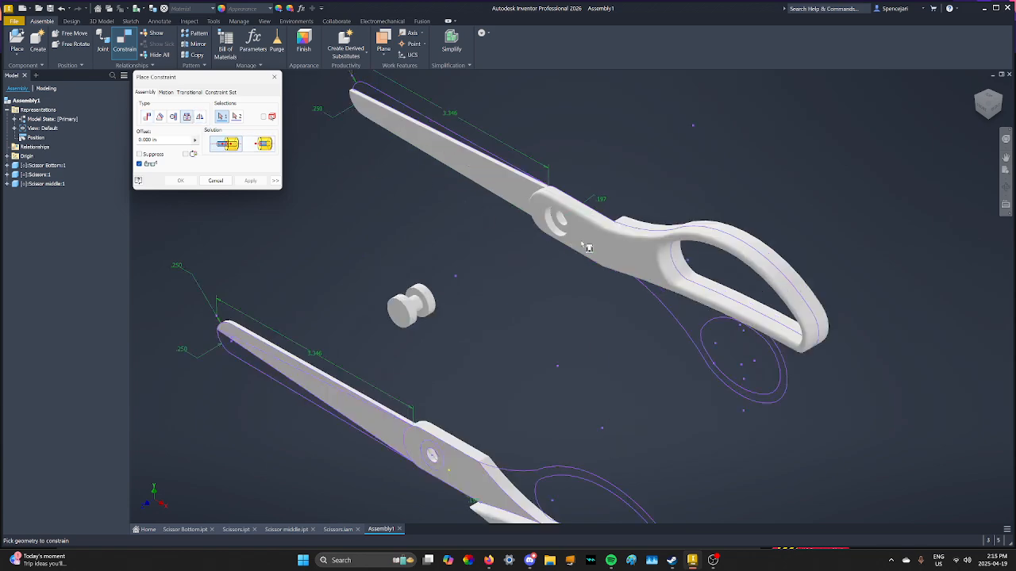
pyautogui.scroll(4, 547, 221)
pyautogui.moveTo(530, 197); pyautogui.dragTo(610, 226, button='middle')
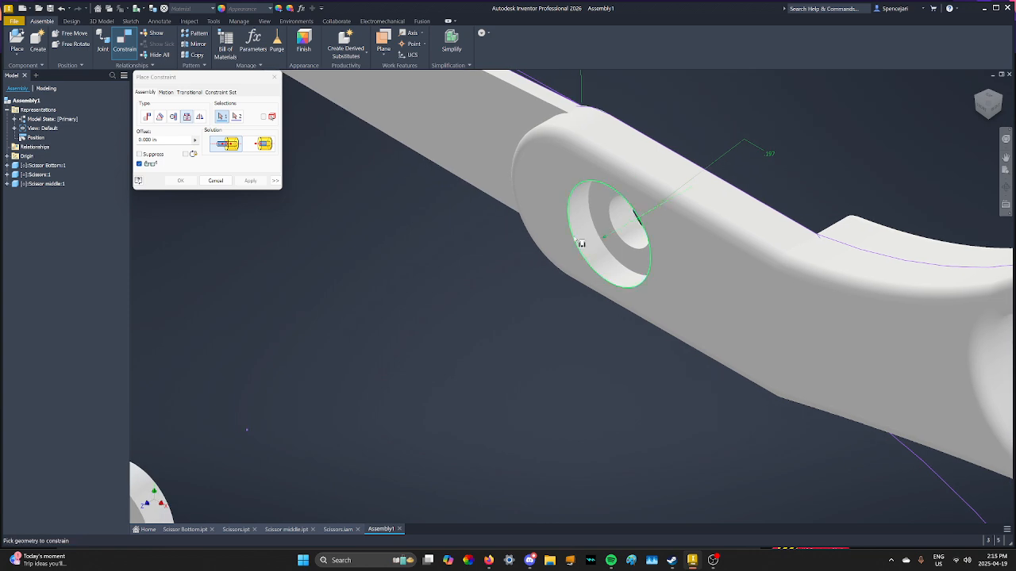
pyautogui.scroll(-3, 558, 248)
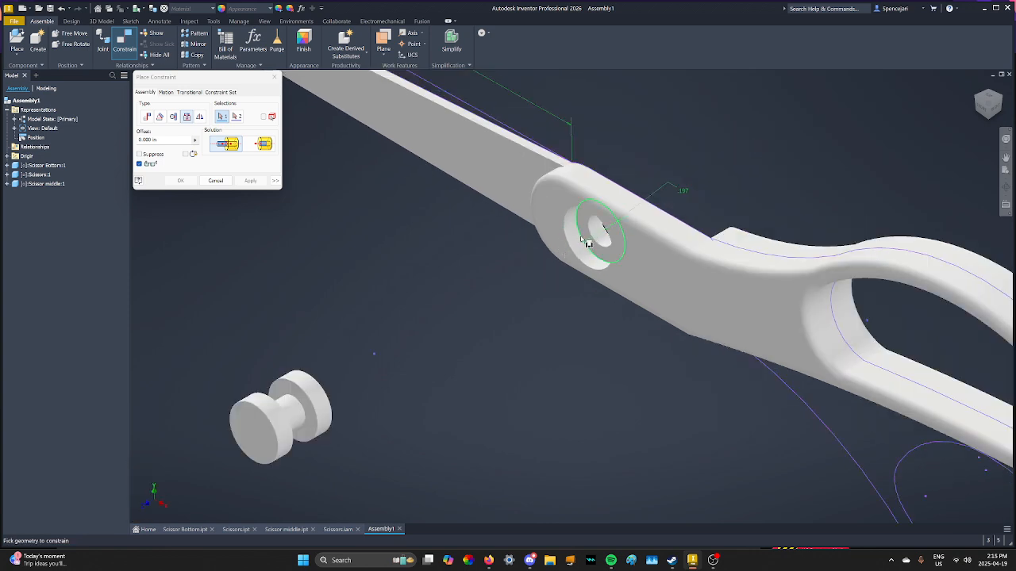
pyautogui.click(587, 244)
pyautogui.click(270, 400)
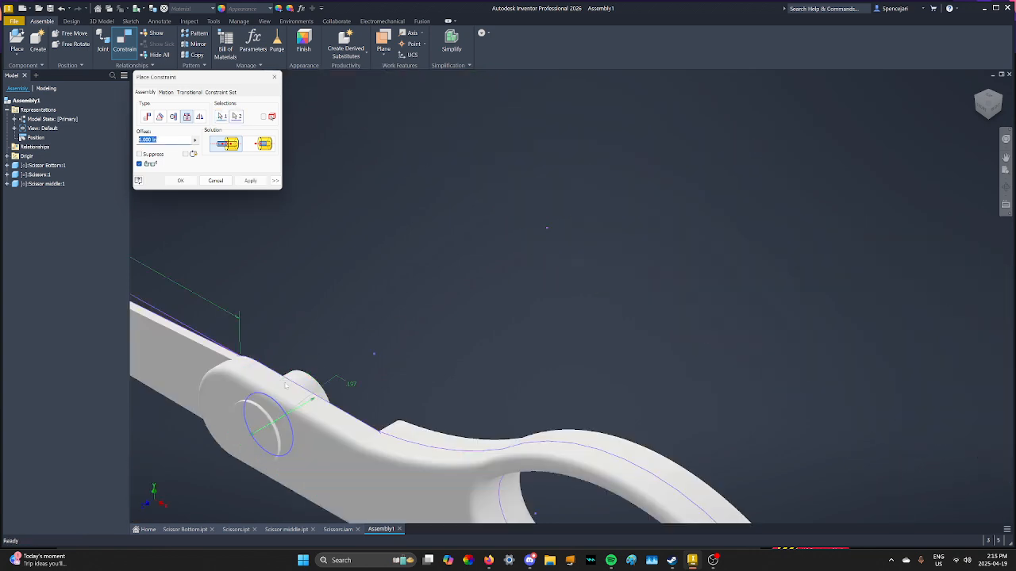
pyautogui.moveTo(330, 363); pyautogui.dragTo(461, 283, button='middle')
pyautogui.middleClick(1009, 106)
pyautogui.middleClick(1009, 106)
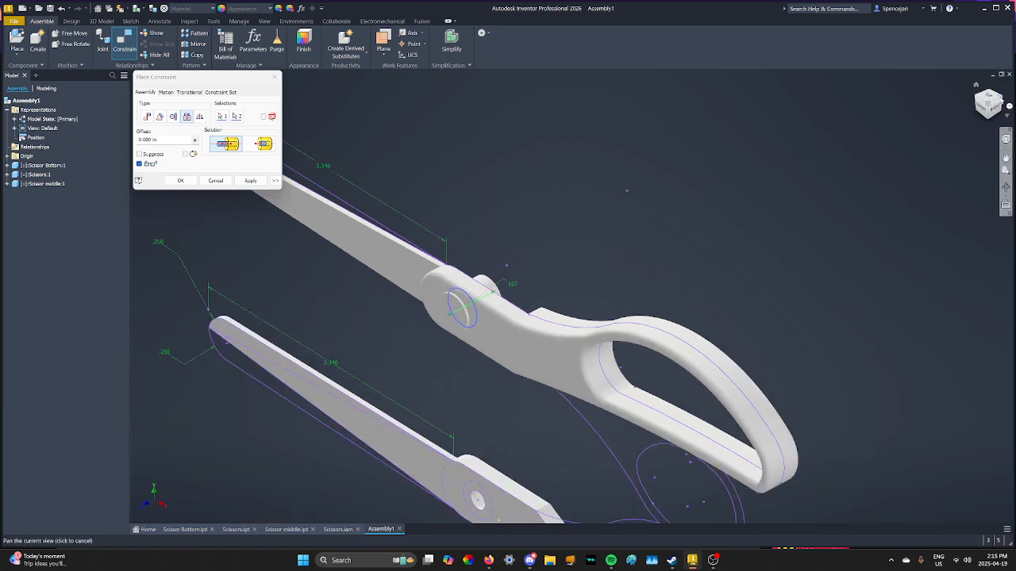
pyautogui.click(1004, 100)
pyautogui.scroll(-7, 583, 260)
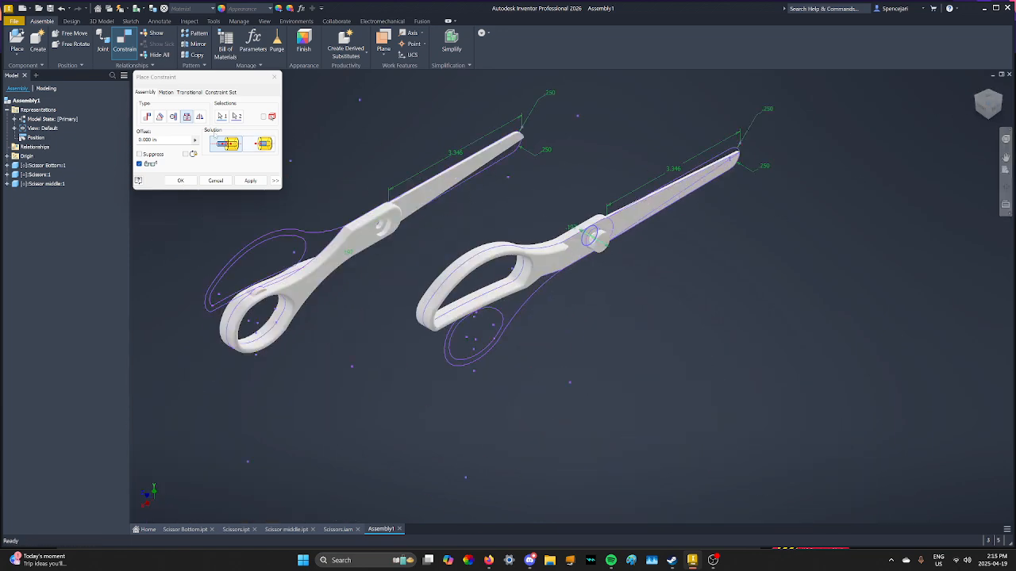
pyautogui.click(250, 180)
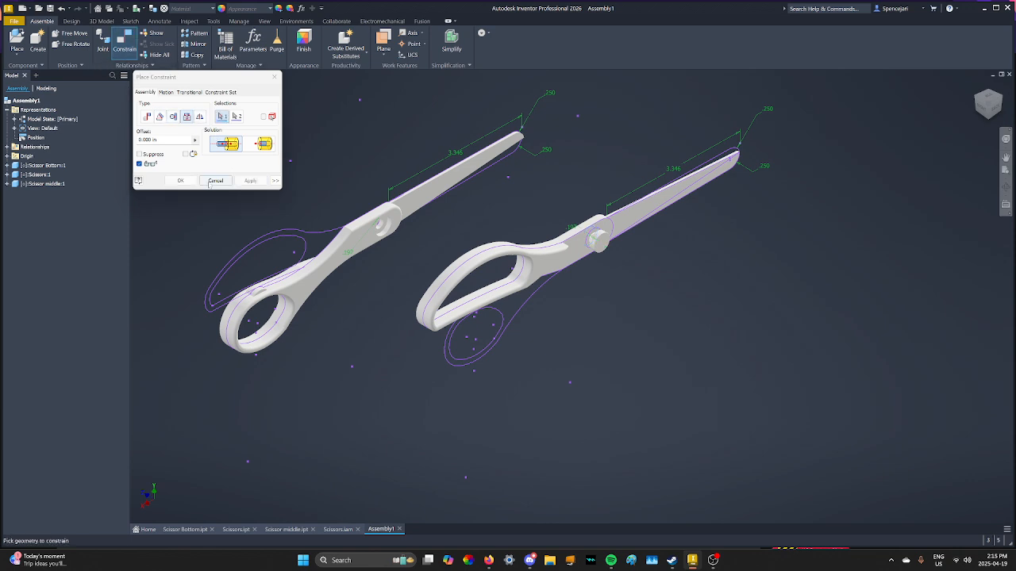
pyautogui.click(210, 183)
# Add a Mate constraint between the pin and the hole of the other scissor blade.
pyautogui.click(124, 38)
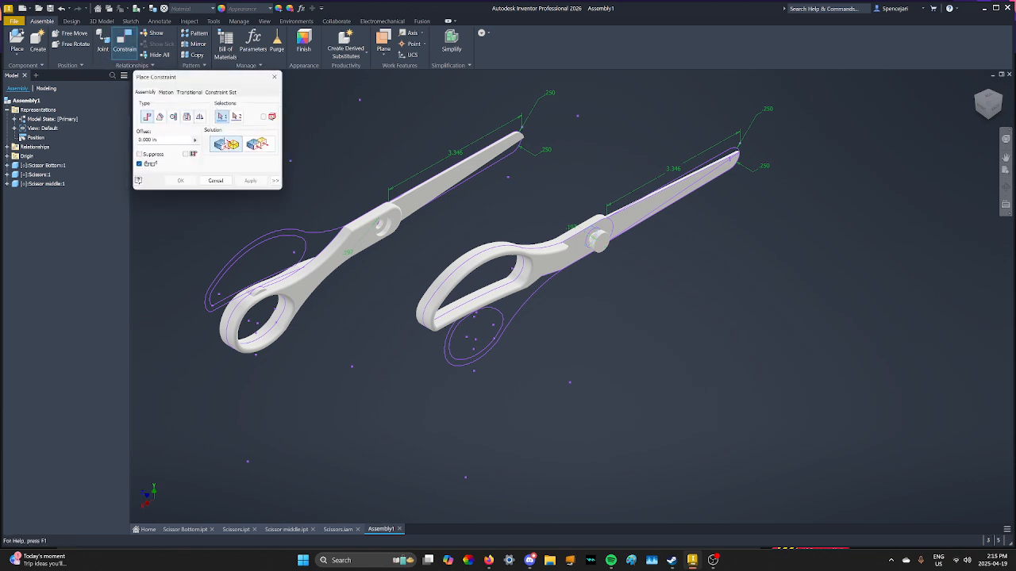
pyautogui.scroll(-3, 375, 232)
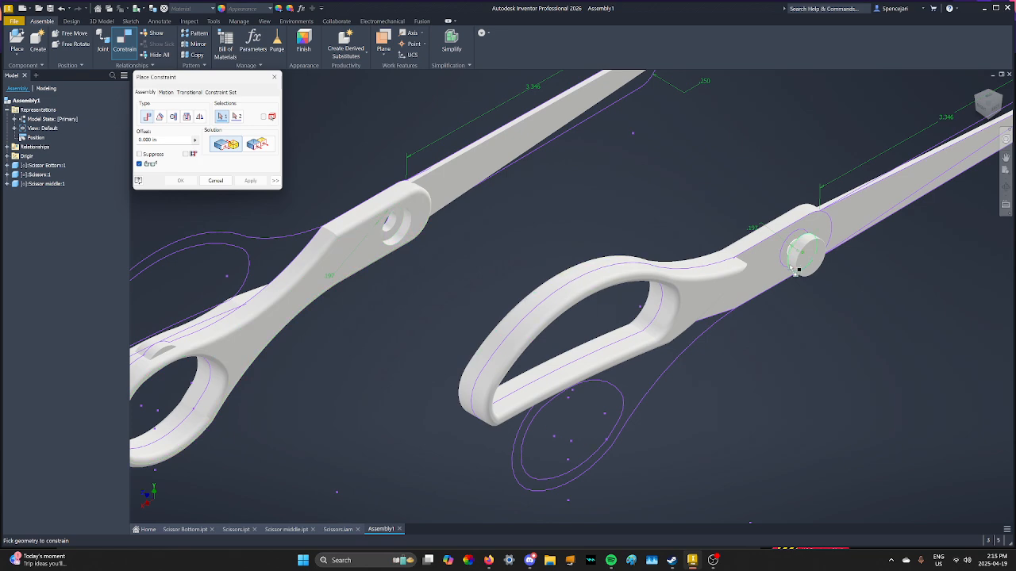
pyautogui.scroll(-3, 811, 248)
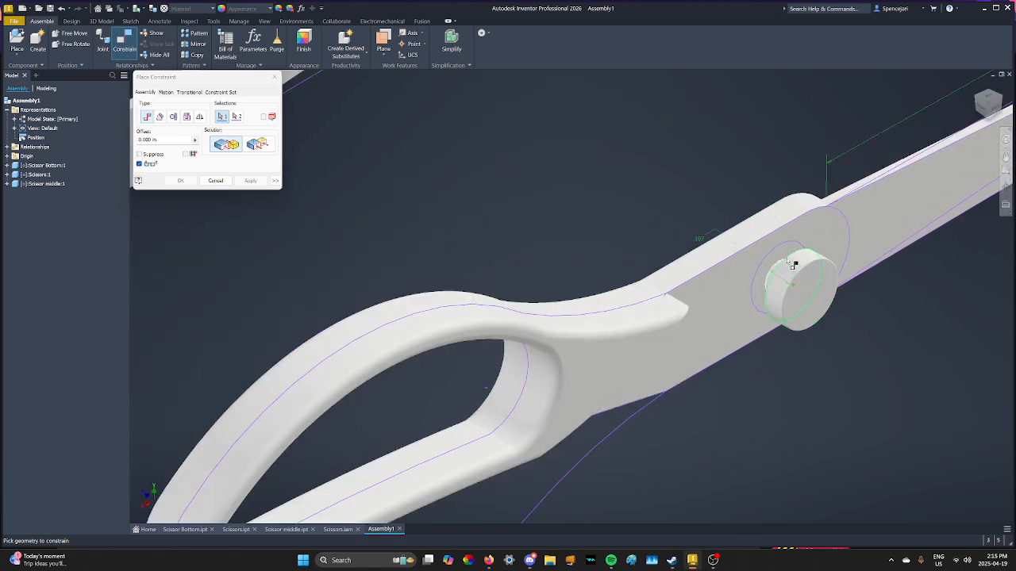
pyautogui.click(788, 260)
pyautogui.moveTo(424, 219); pyautogui.dragTo(762, 260, button='middle')
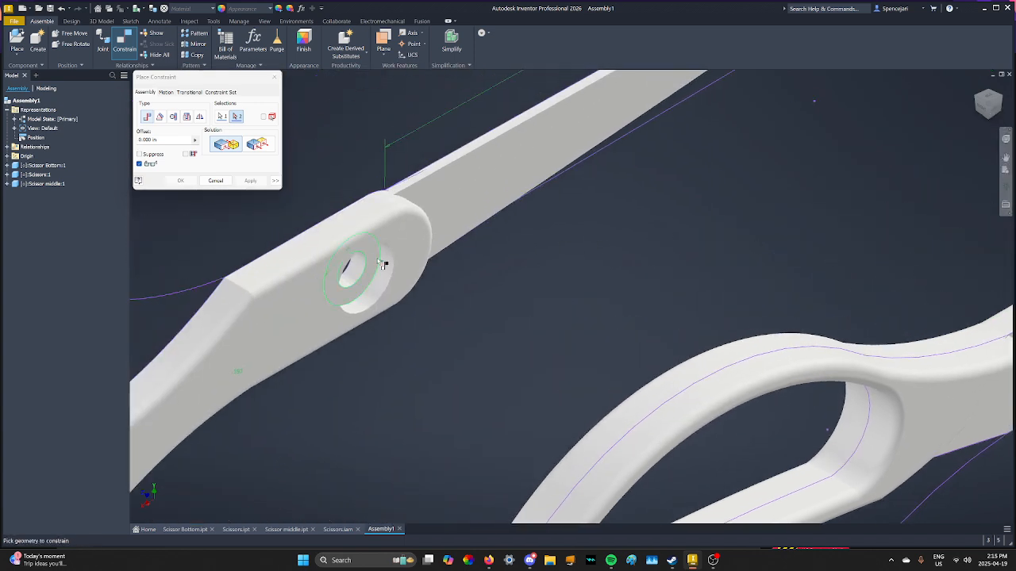
pyautogui.click(385, 266)
pyautogui.scroll(5, 519, 288)
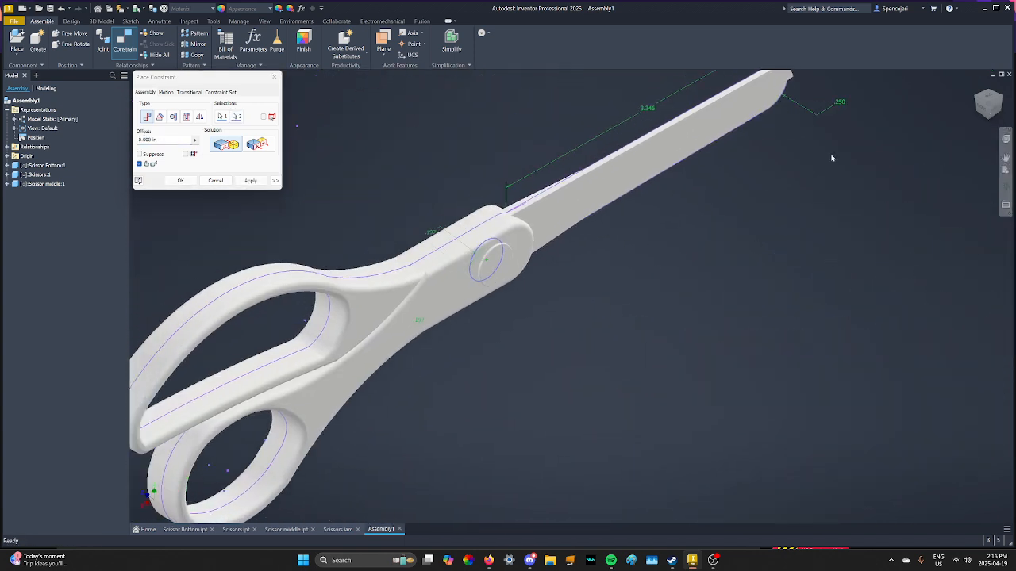
pyautogui.click(976, 85)
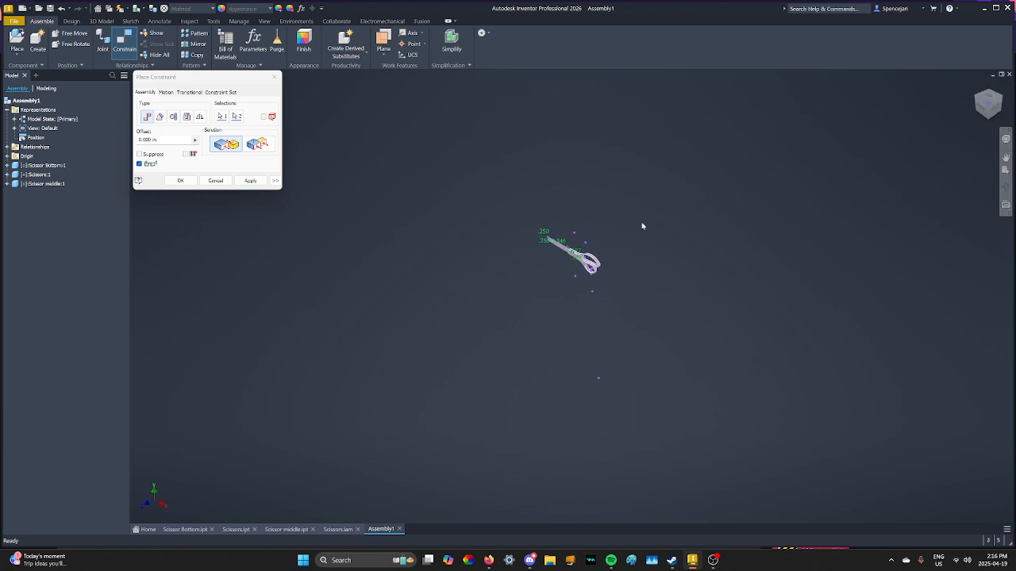
pyautogui.scroll(-7, 582, 243)
pyautogui.moveTo(595, 230); pyautogui.dragTo(691, 195, button='middle')
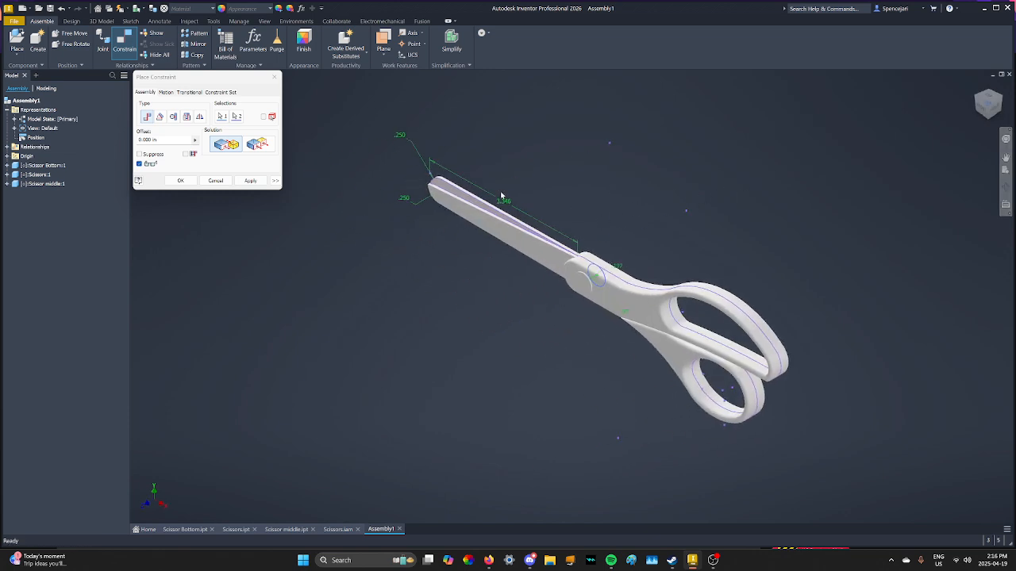
pyautogui.click(180, 181)
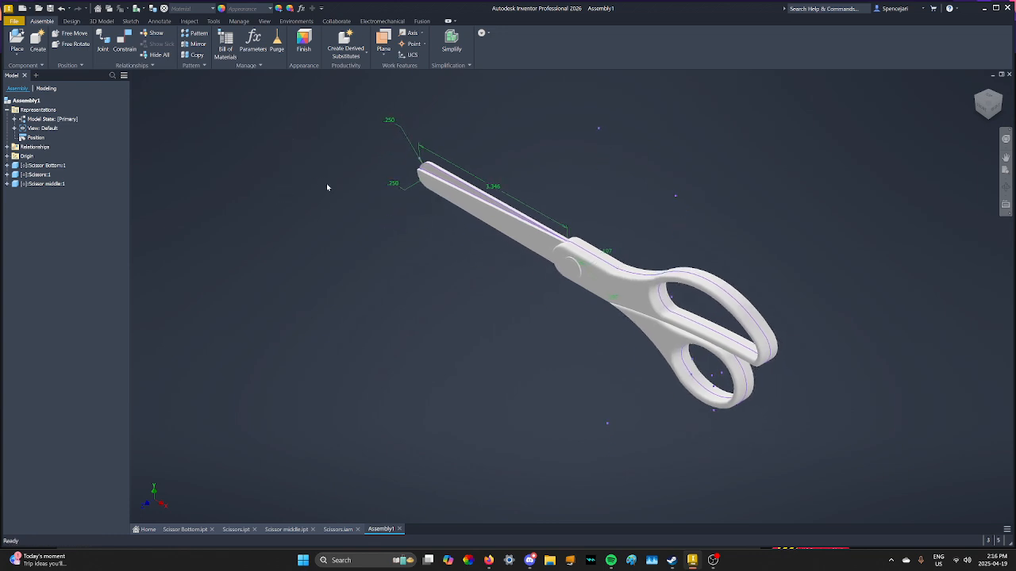
# Add a 0.00 deg Angle constraint between the pin's end face and the blade's flat face.
pyautogui.scroll(-5, 326, 184)
pyautogui.scroll(5, 353, 238)
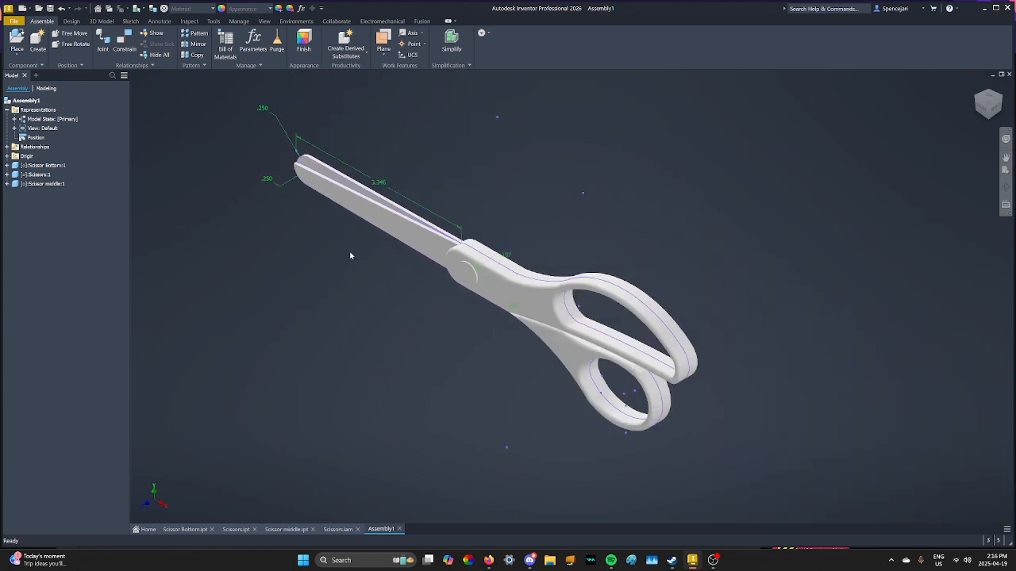
pyautogui.click(121, 39)
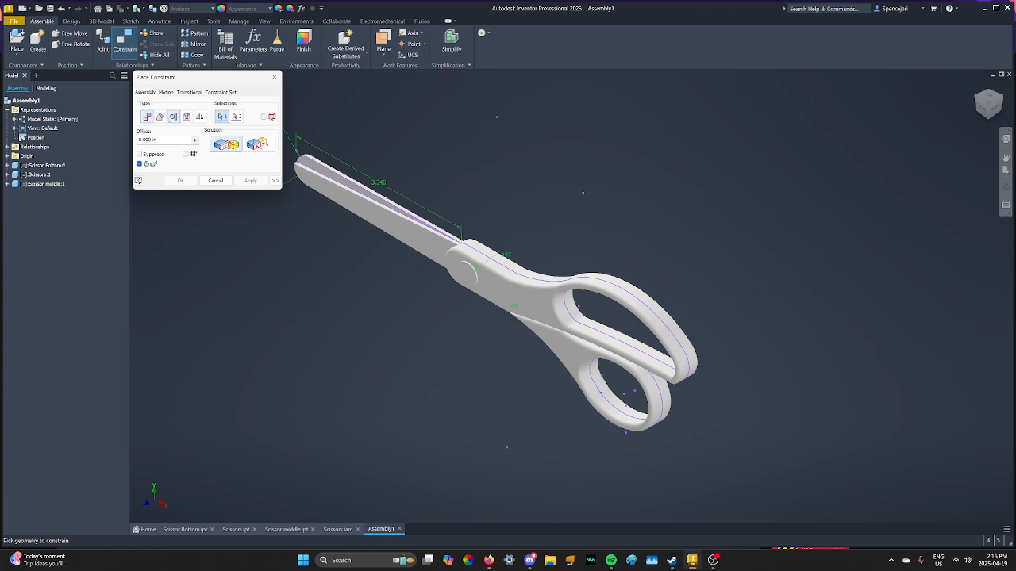
pyautogui.click(160, 118)
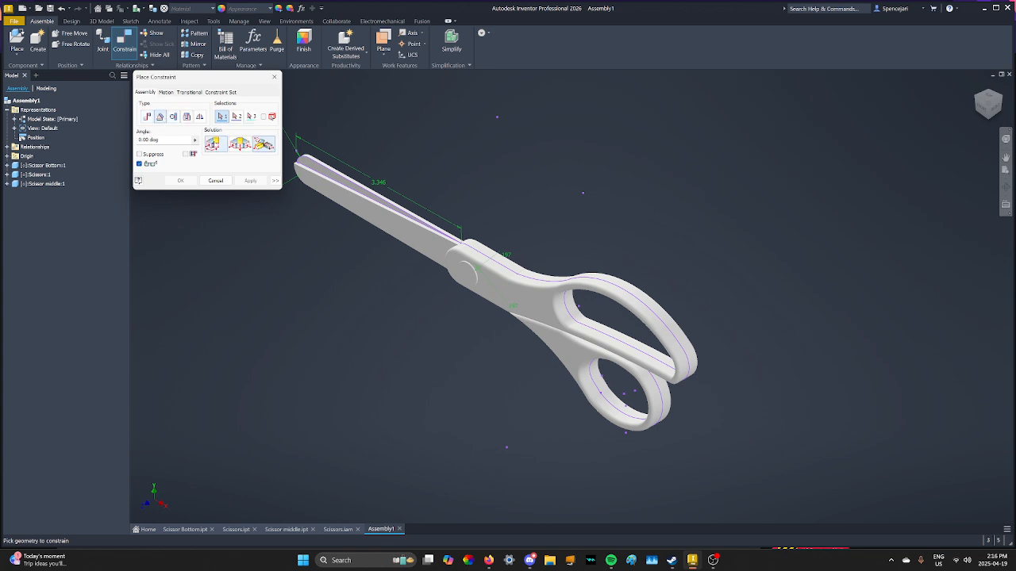
pyautogui.click(212, 143)
pyautogui.scroll(-5, 466, 280)
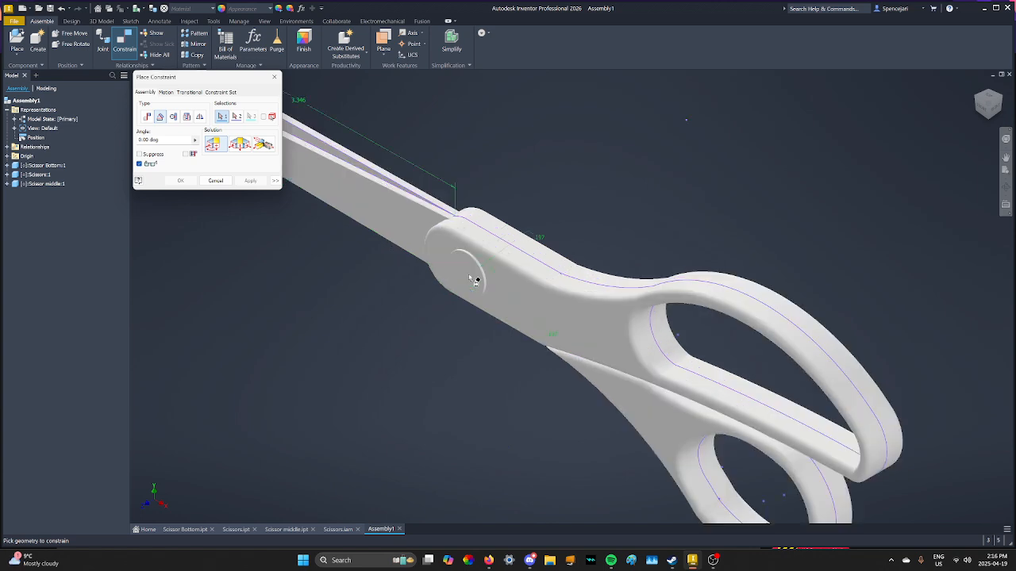
pyautogui.click(470, 278)
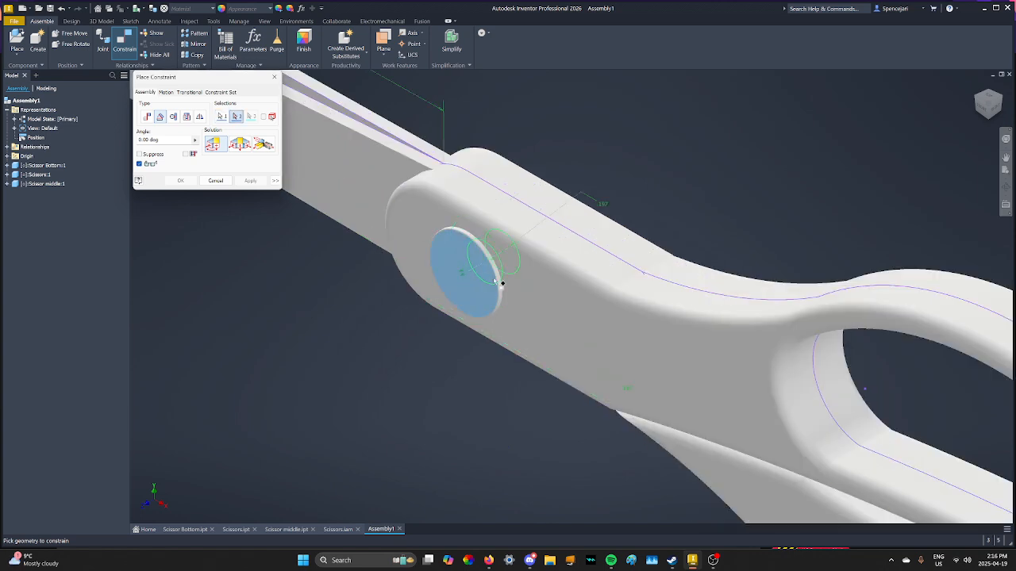
pyautogui.click(588, 318)
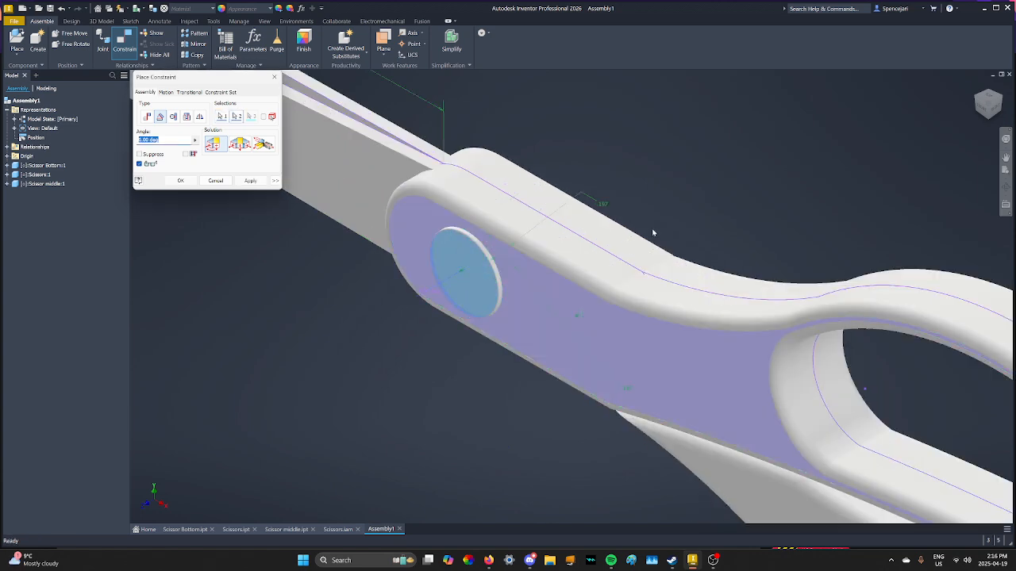
pyautogui.scroll(5, 490, 203)
pyautogui.click(192, 180)
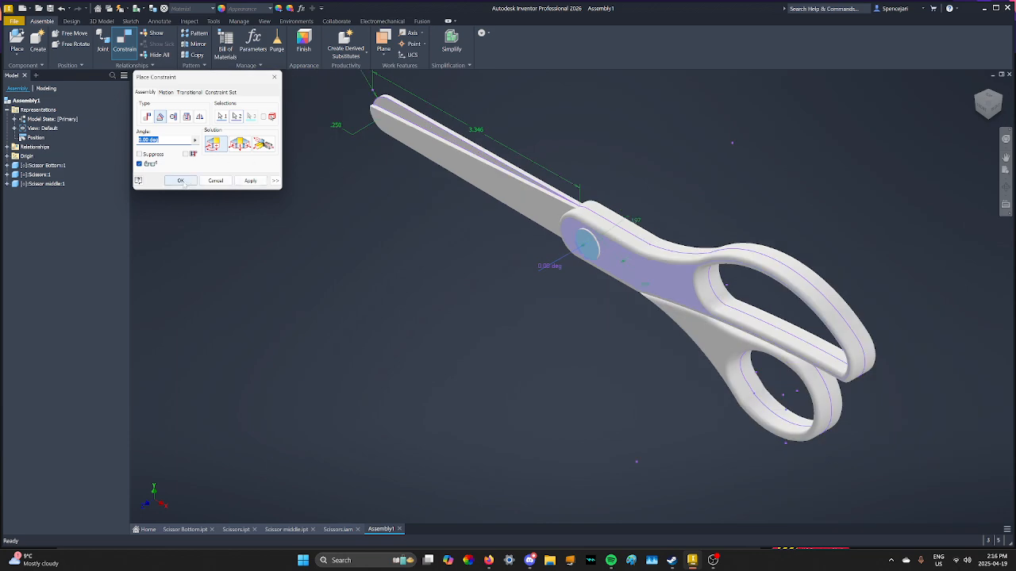
# Add a second 0.00 deg Angle constraint between the pin's end face and the other blade's flat face.
pyautogui.click(1004, 99)
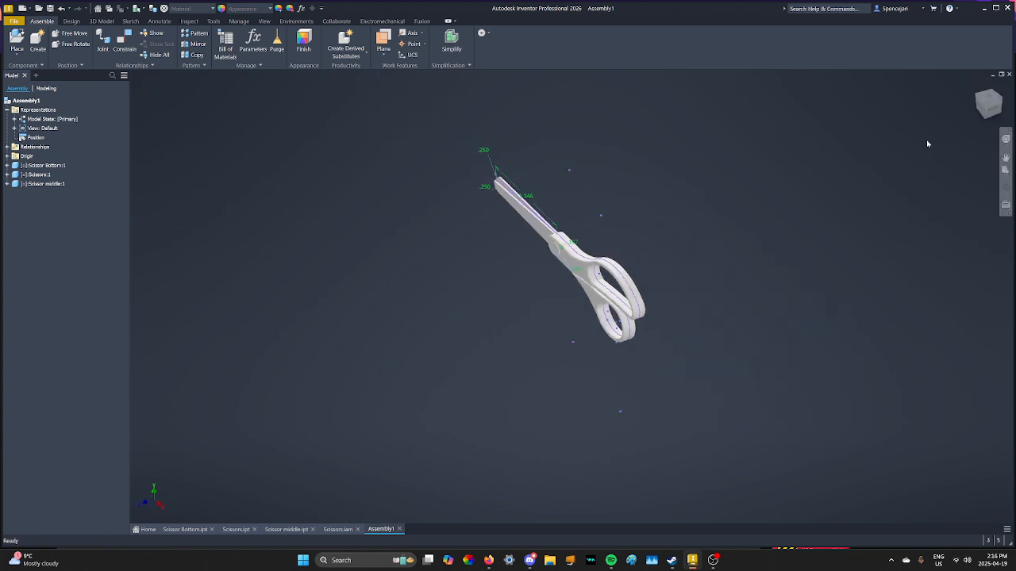
pyautogui.scroll(-9, 577, 257)
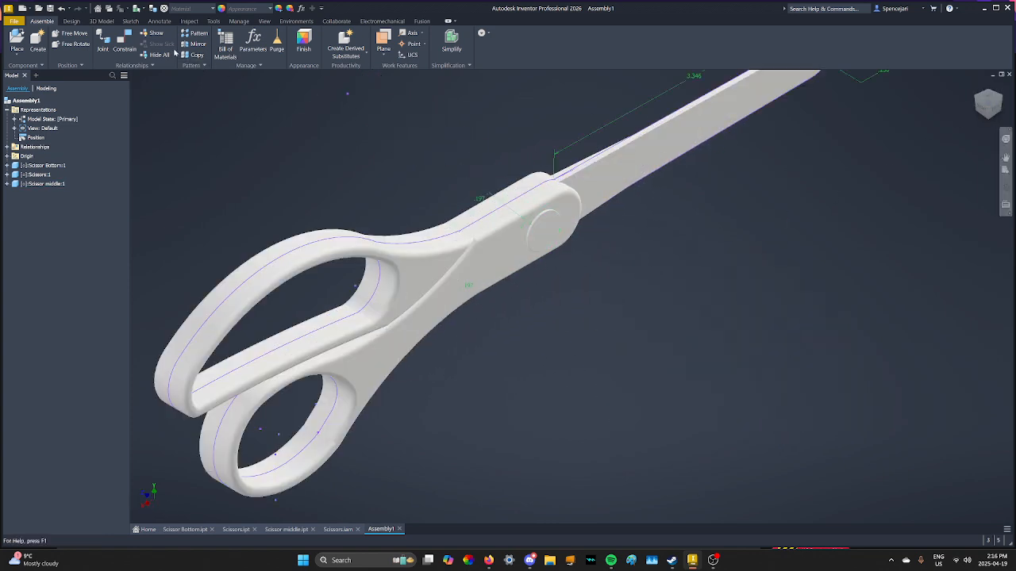
pyautogui.click(124, 44)
pyautogui.click(159, 116)
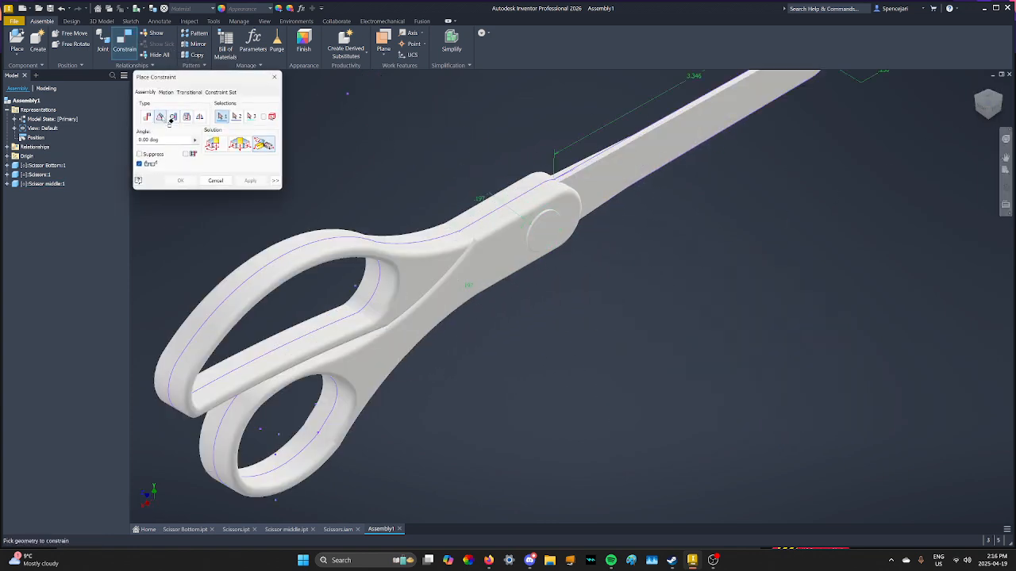
pyautogui.click(553, 238)
pyautogui.scroll(-5, 524, 242)
pyautogui.click(502, 255)
pyautogui.scroll(5, 503, 252)
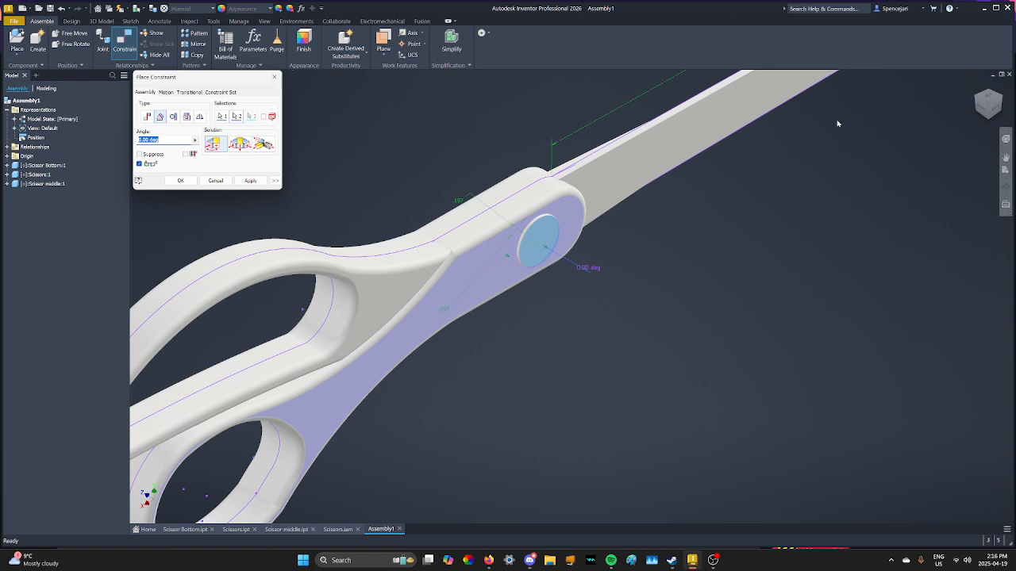
pyautogui.scroll(8, 544, 246)
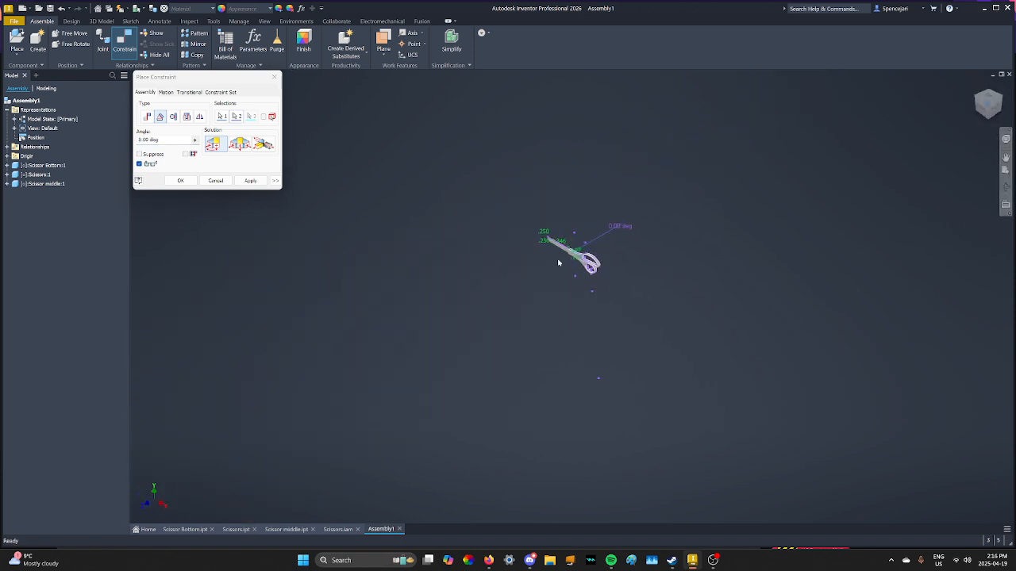
pyautogui.scroll(-5, 551, 260)
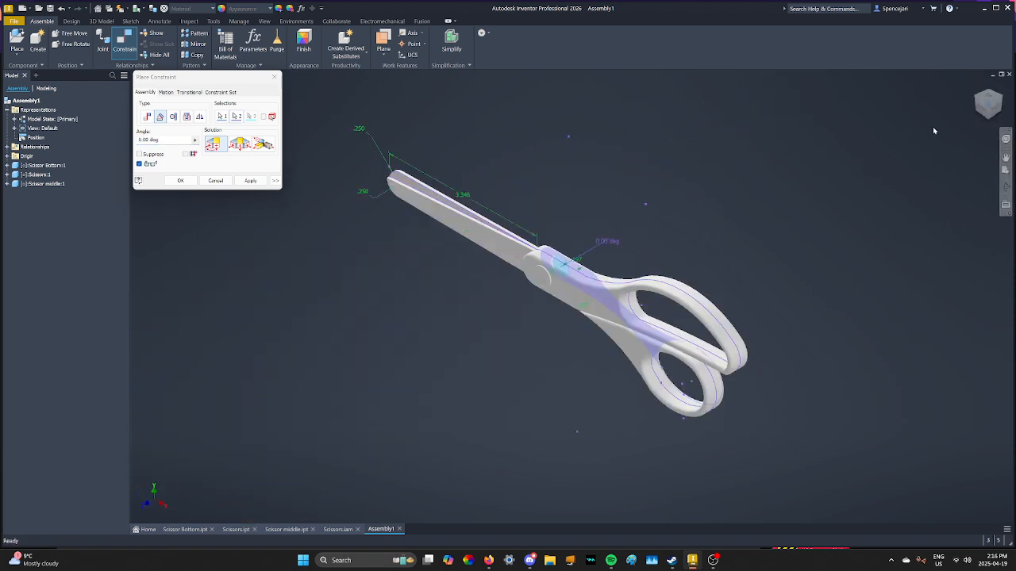
pyautogui.click(180, 180)
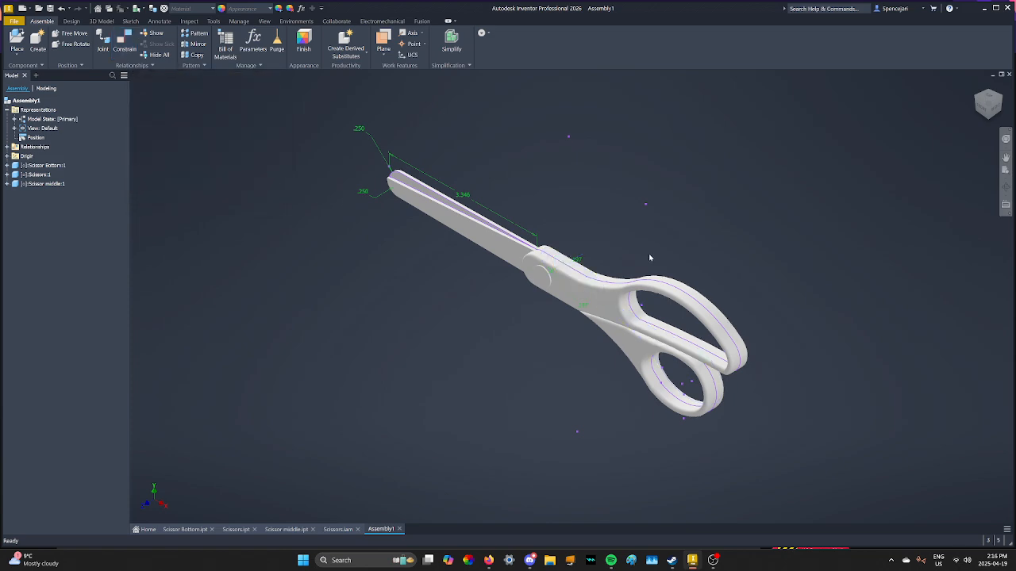
# Ground the Scissor middle pin component.
pyautogui.moveTo(700, 297); pyautogui.dragTo(696, 279)
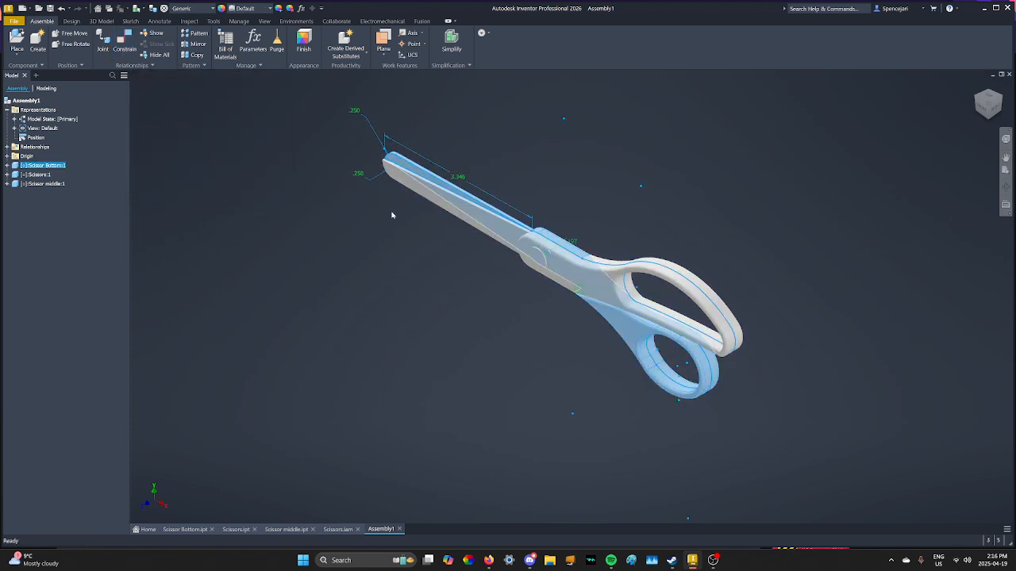
pyautogui.rightClick(44, 184)
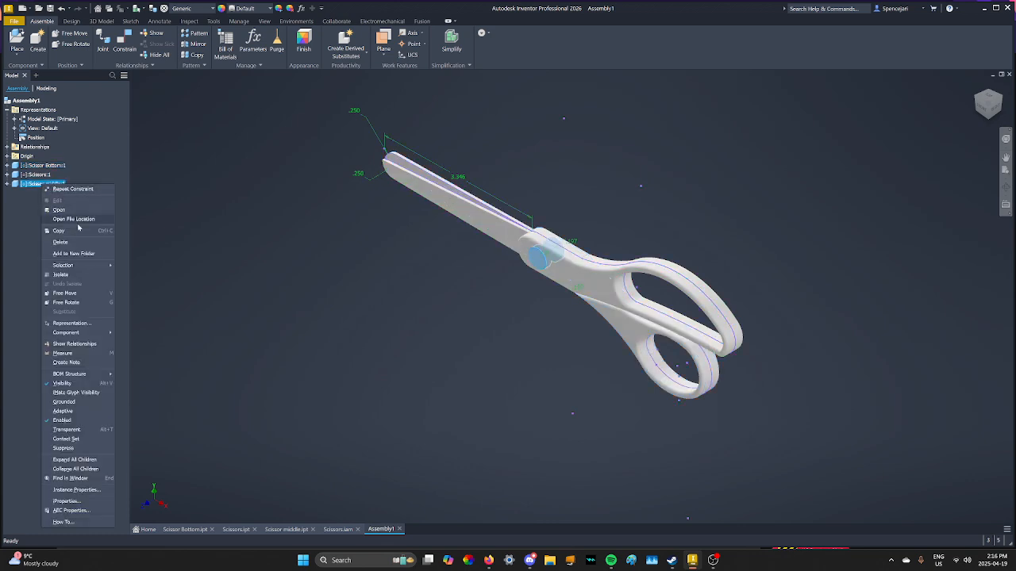
pyautogui.click(81, 404)
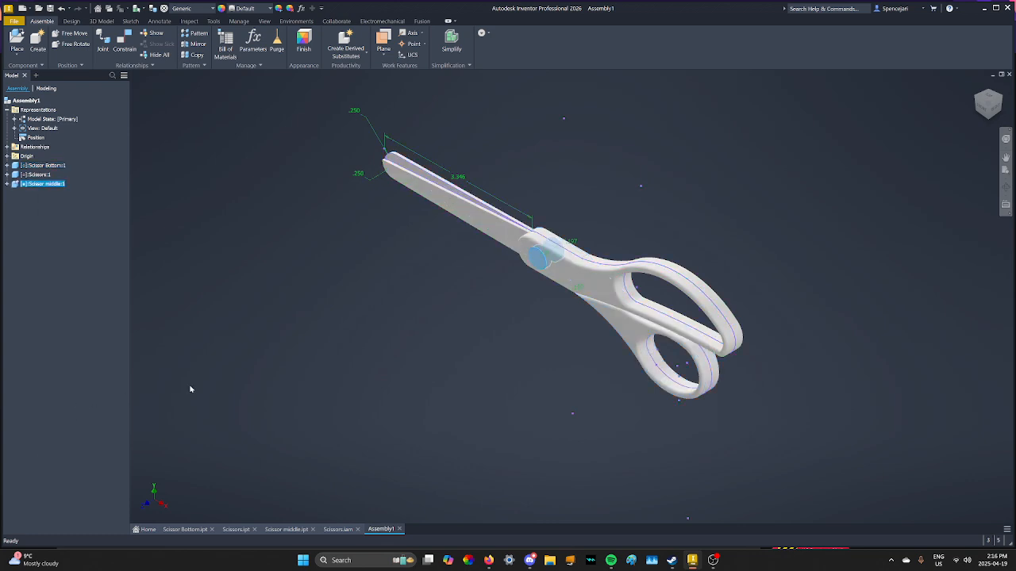
# Drag the two blades apart to open the scissors.
pyautogui.moveTo(728, 304); pyautogui.dragTo(674, 149)
pyautogui.click(796, 197)
pyautogui.moveTo(817, 283); pyautogui.dragTo(783, 231, button='middle')
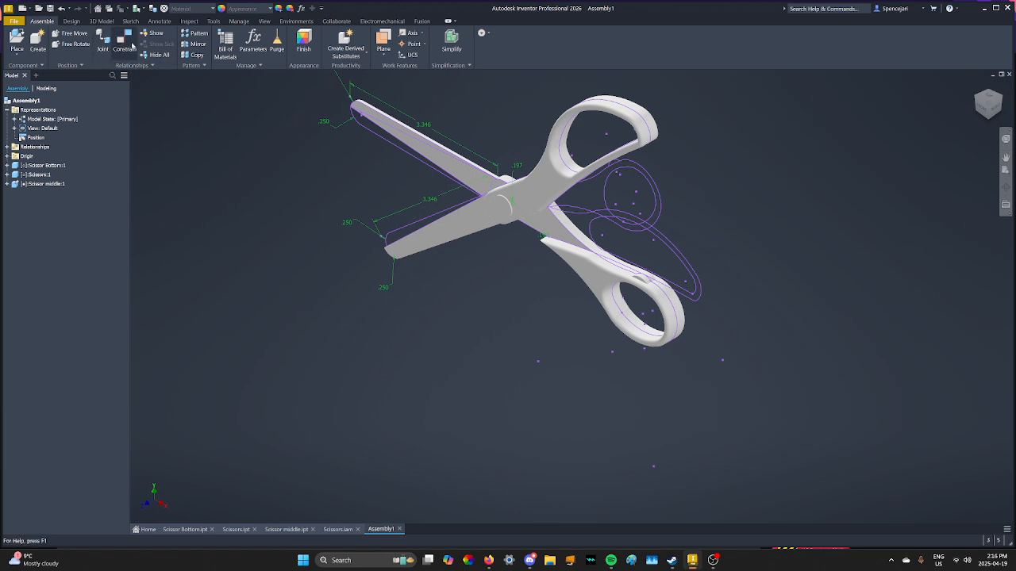
# Start a Tangent constraint and pick the facing stop surfaces of both blades.
pyautogui.click(129, 44)
pyautogui.click(174, 117)
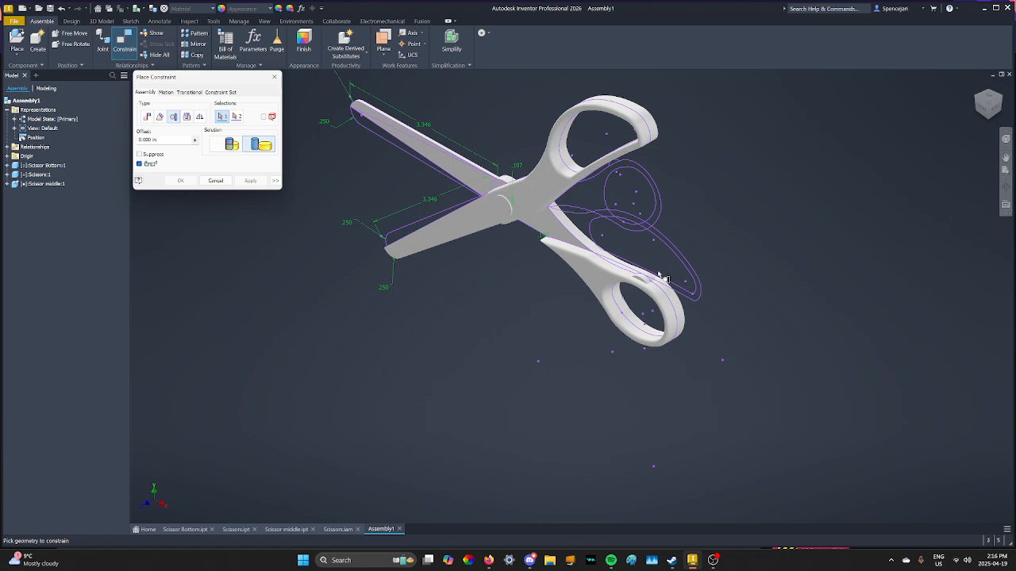
pyautogui.scroll(5, 651, 278)
pyautogui.scroll(2, 591, 290)
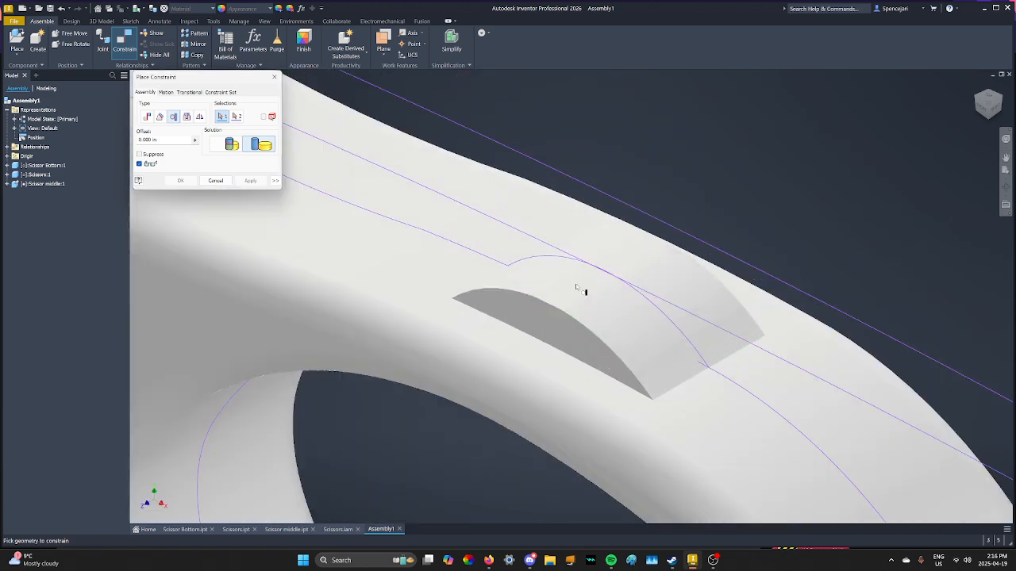
pyautogui.click(587, 287)
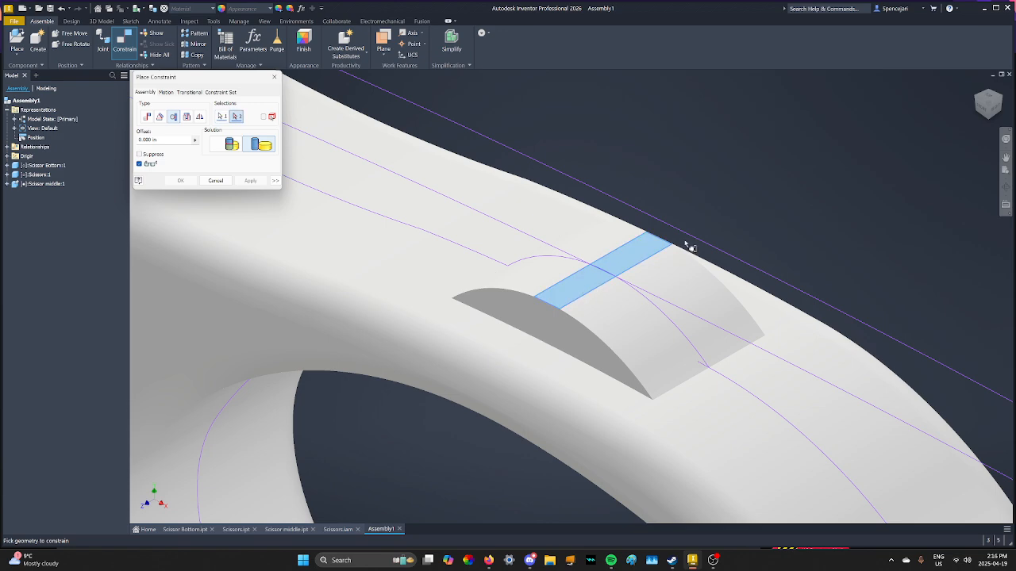
pyautogui.click(988, 119)
pyautogui.scroll(7, 579, 251)
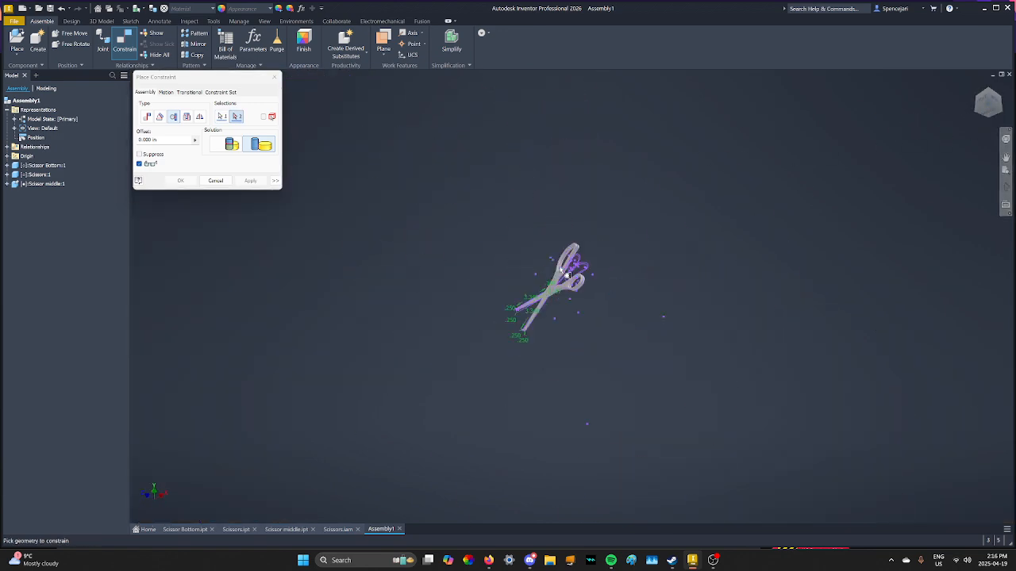
pyautogui.scroll(8, 578, 254)
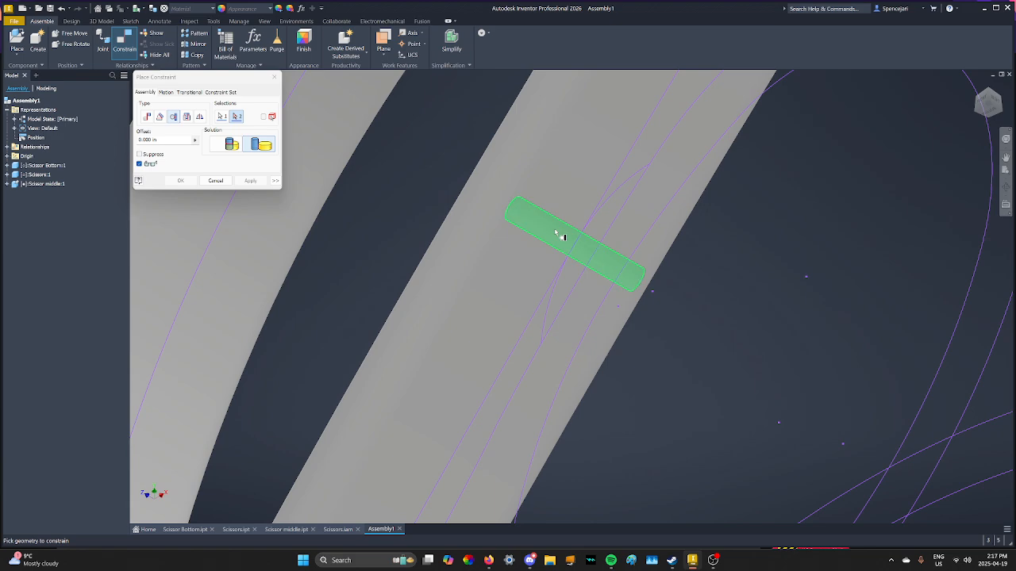
pyautogui.click(556, 232)
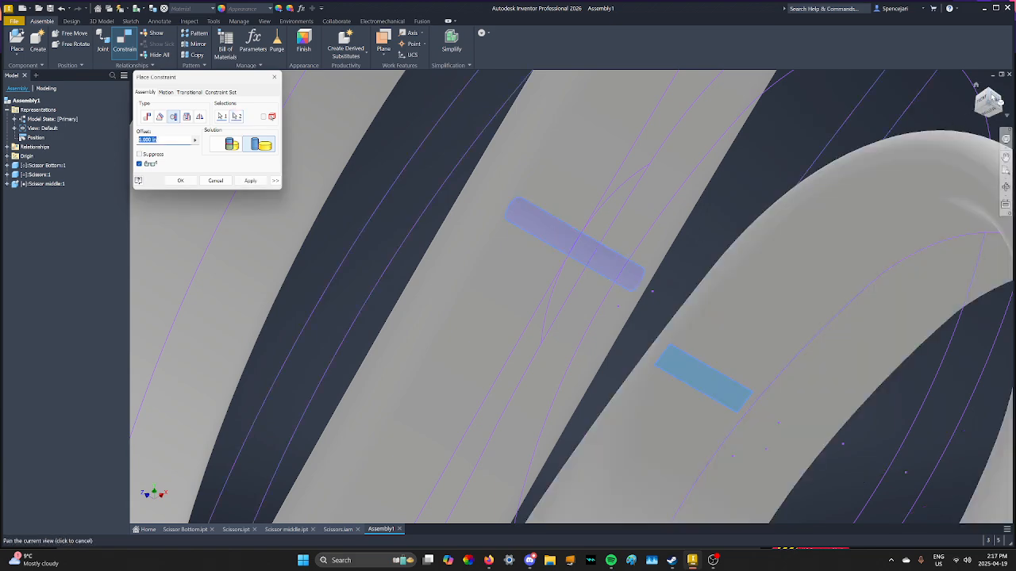
pyautogui.click(998, 97)
pyautogui.scroll(8, 568, 265)
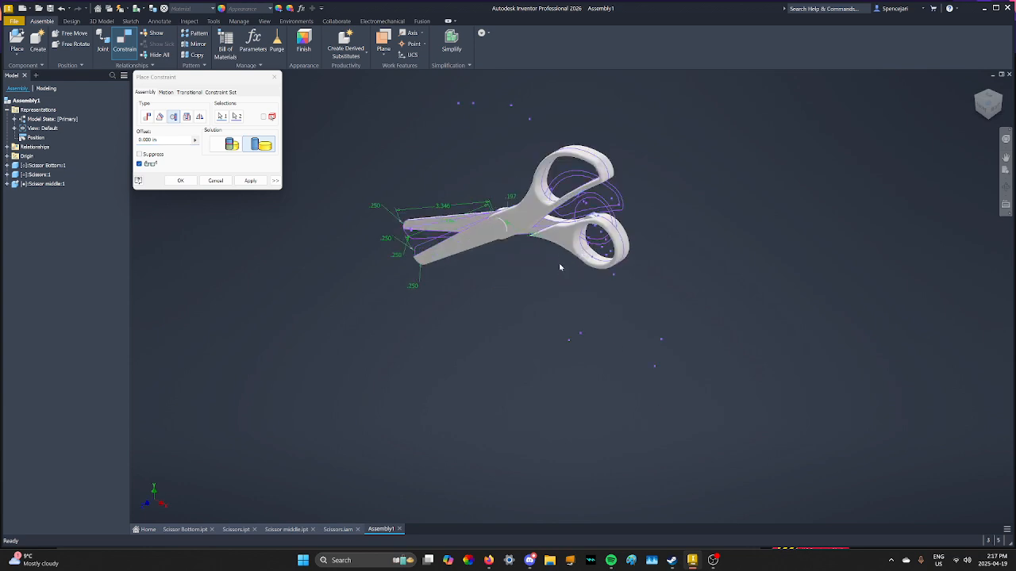
pyautogui.scroll(2, 611, 244)
pyautogui.moveTo(622, 325); pyautogui.dragTo(637, 383, button='middle')
pyautogui.moveTo(515, 297); pyautogui.dragTo(537, 342, button='middle')
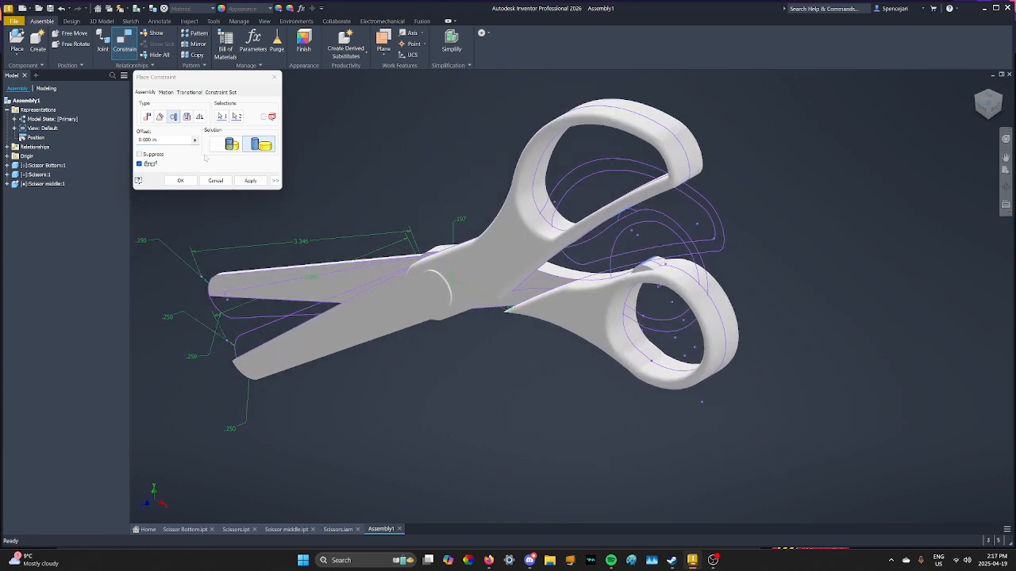
# Set the tangent constraint's offset to -13.5mm and apply it, closing the constraint dialog.
pyautogui.click(168, 141)
pyautogui.write('-1')
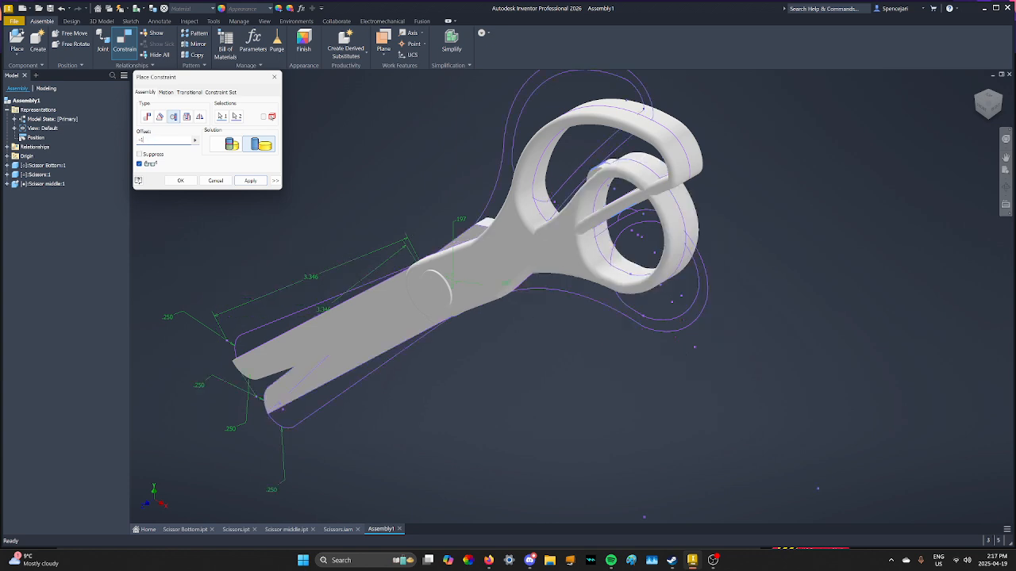
pyautogui.write('3.5mm')
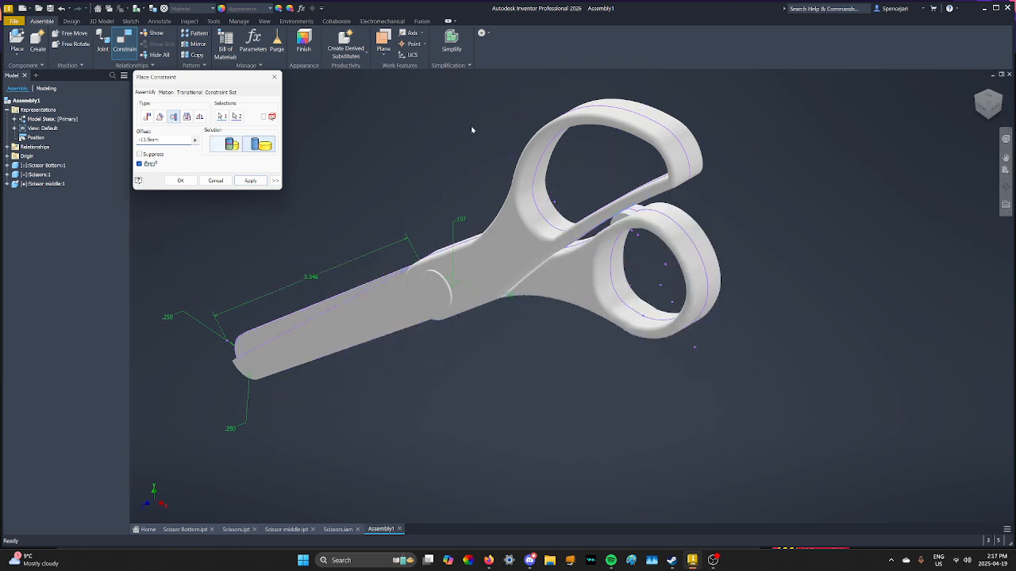
pyautogui.moveTo(339, 212); pyautogui.dragTo(400, 230, button='middle')
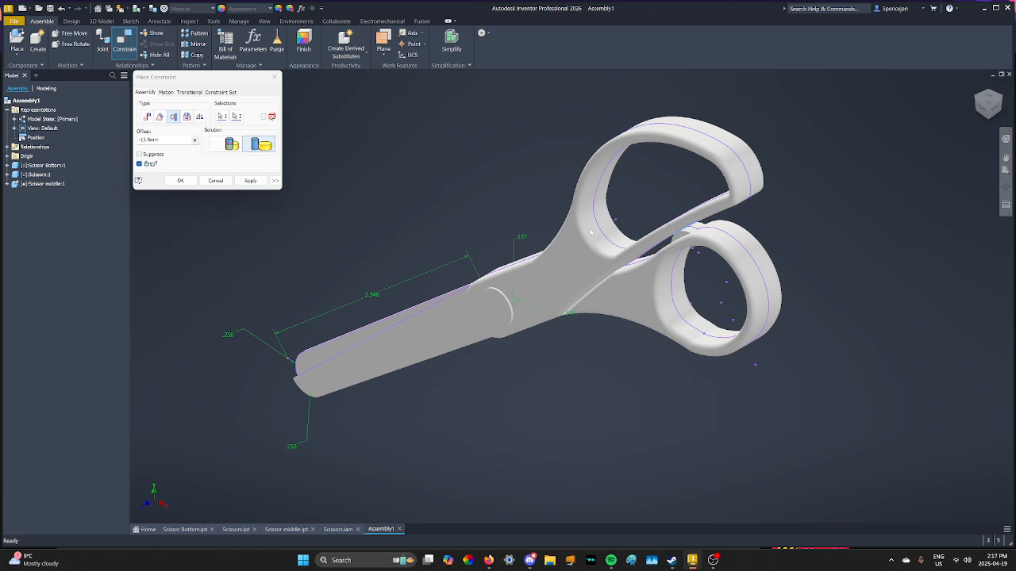
pyautogui.click(251, 181)
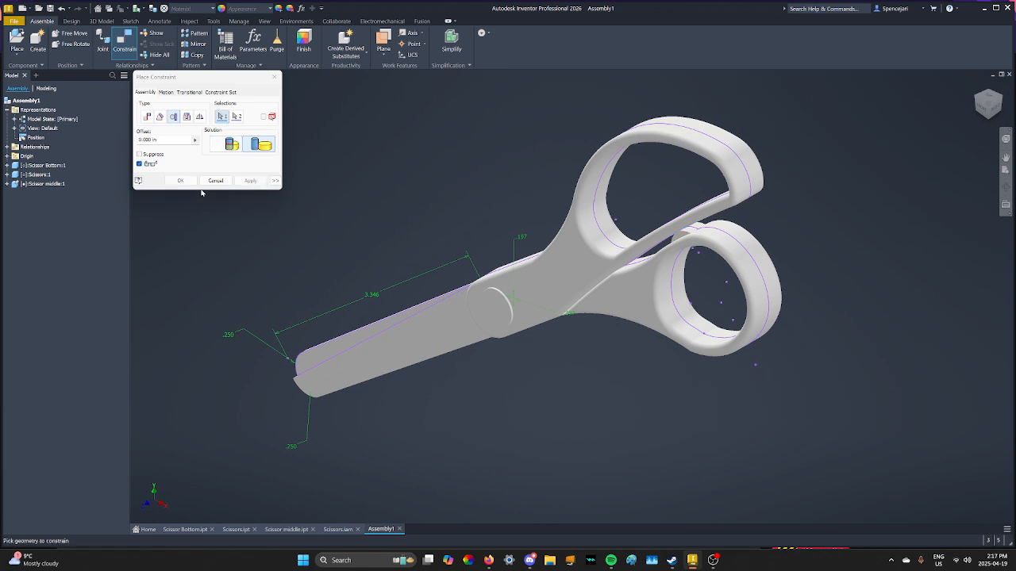
pyautogui.click(215, 181)
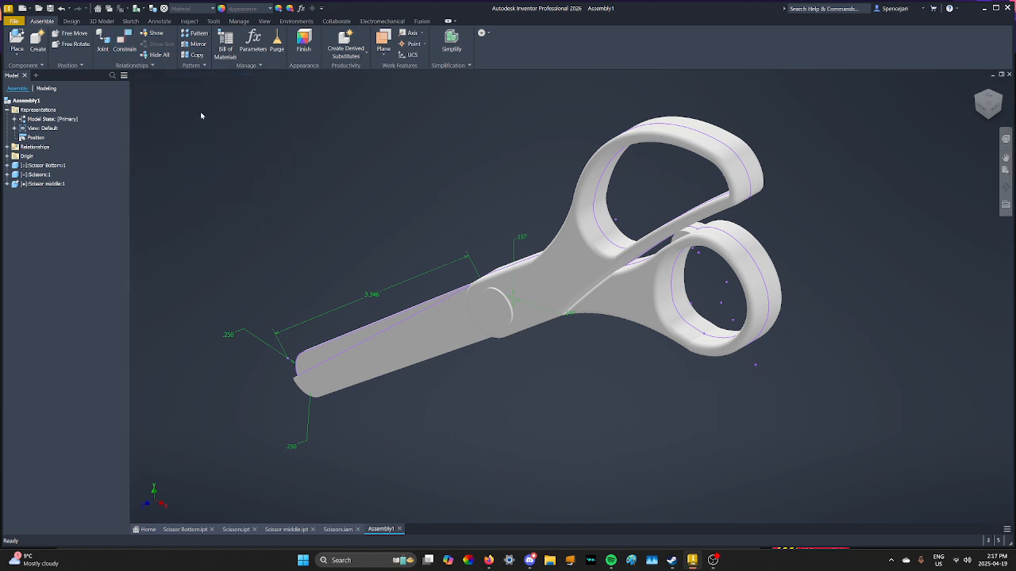
# Suppress the Tangent constraint and drag a blade to swing the scissors open.
pyautogui.scroll(-6, 620, 190)
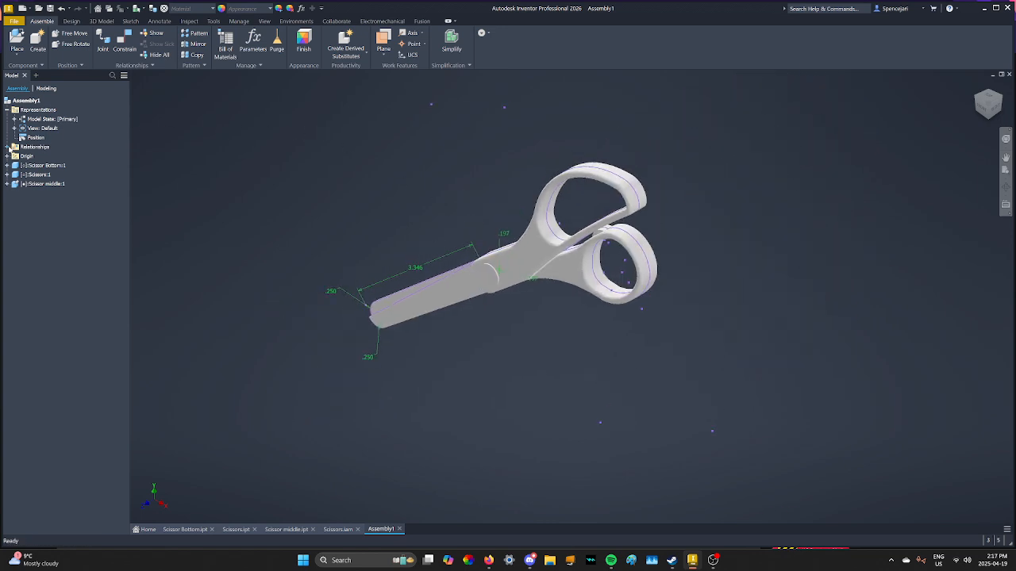
pyautogui.click(7, 147)
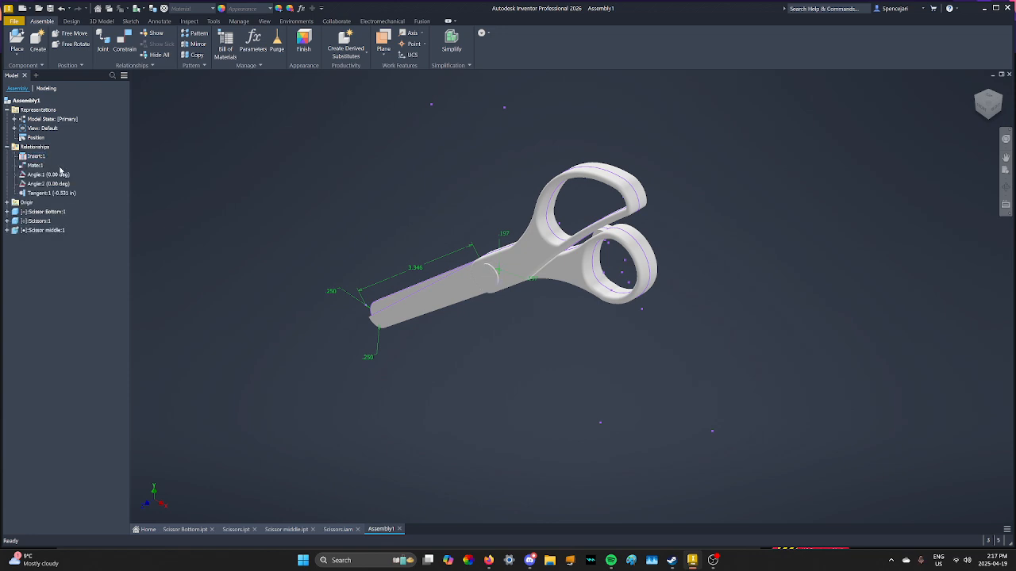
pyautogui.rightClick(46, 193)
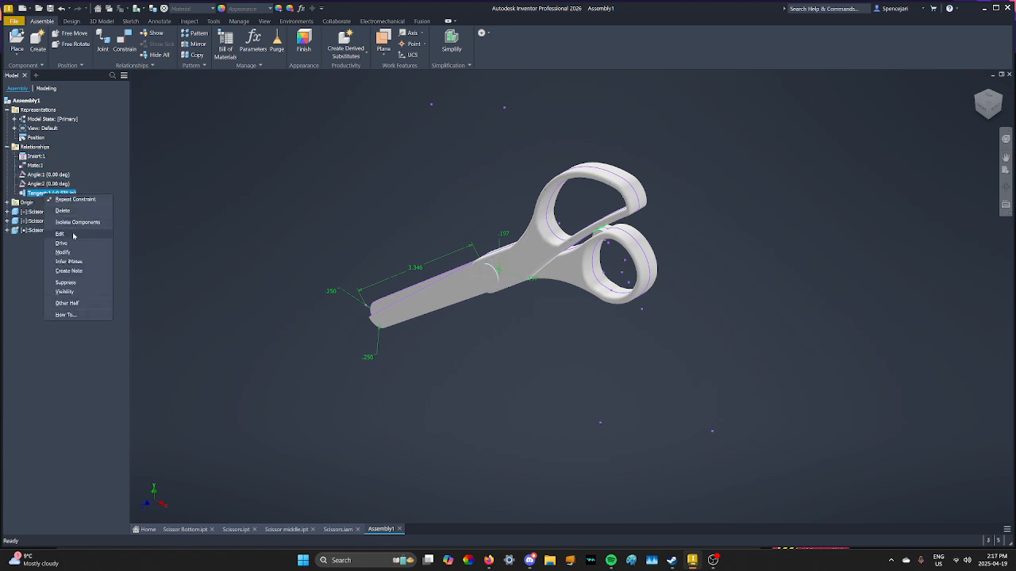
pyautogui.click(78, 281)
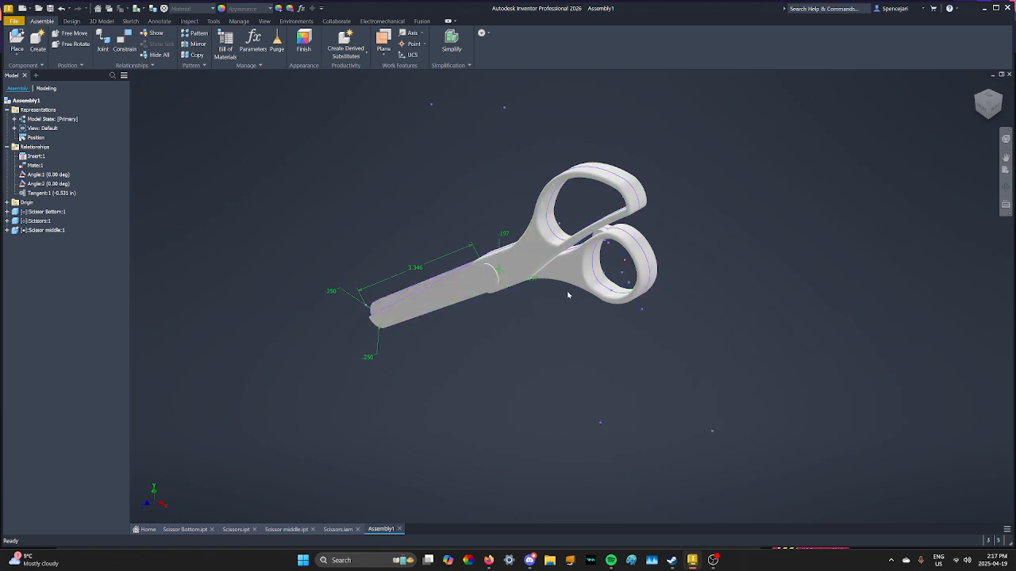
pyautogui.moveTo(621, 284); pyautogui.dragTo(642, 357)
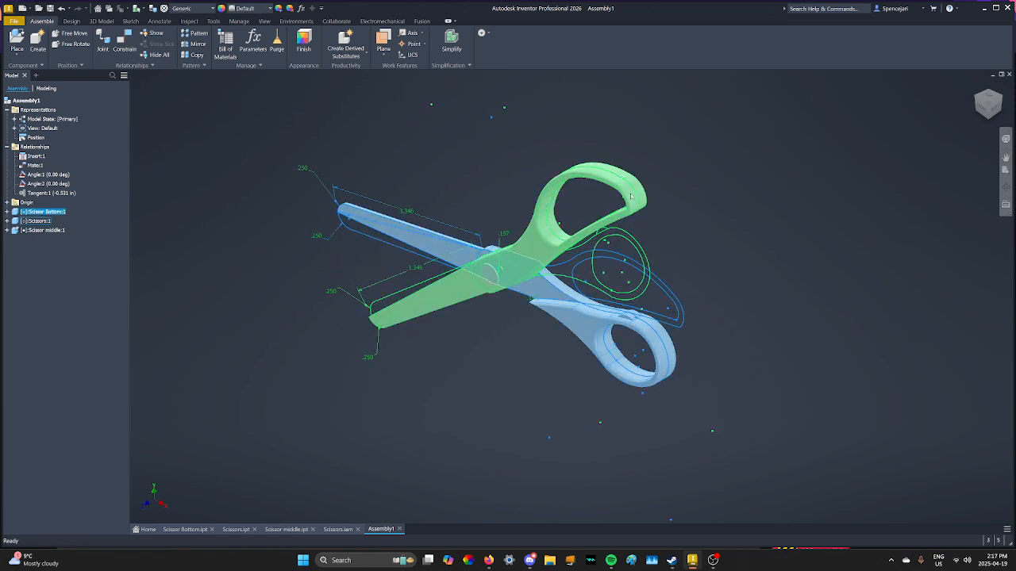
pyautogui.moveTo(630, 195); pyautogui.dragTo(572, 198)
# Unsuppress the Tangent constraint and drag the blades to test their movement.
pyautogui.rightClick(53, 195)
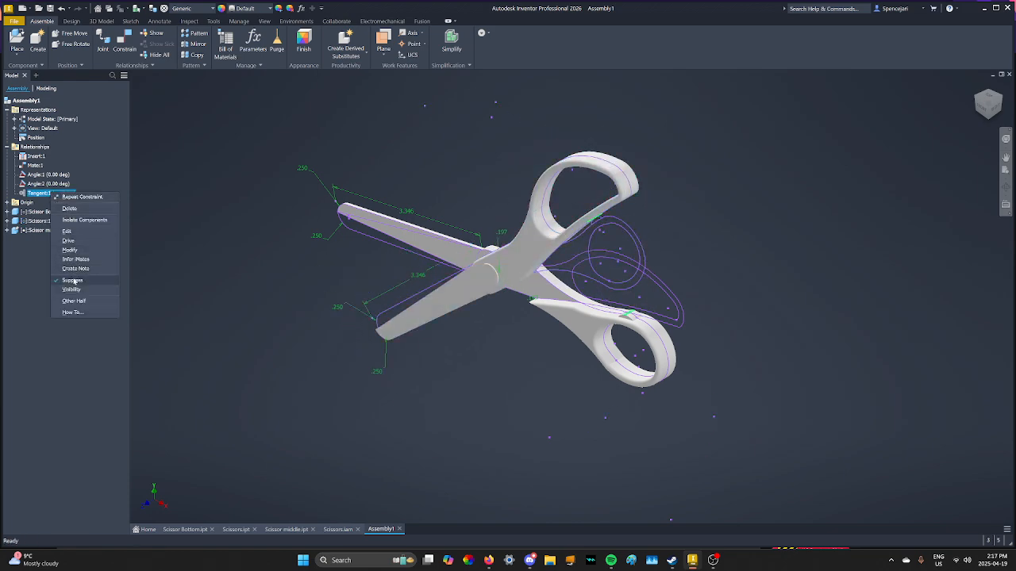
pyautogui.click(73, 280)
pyautogui.moveTo(644, 255); pyautogui.dragTo(618, 206)
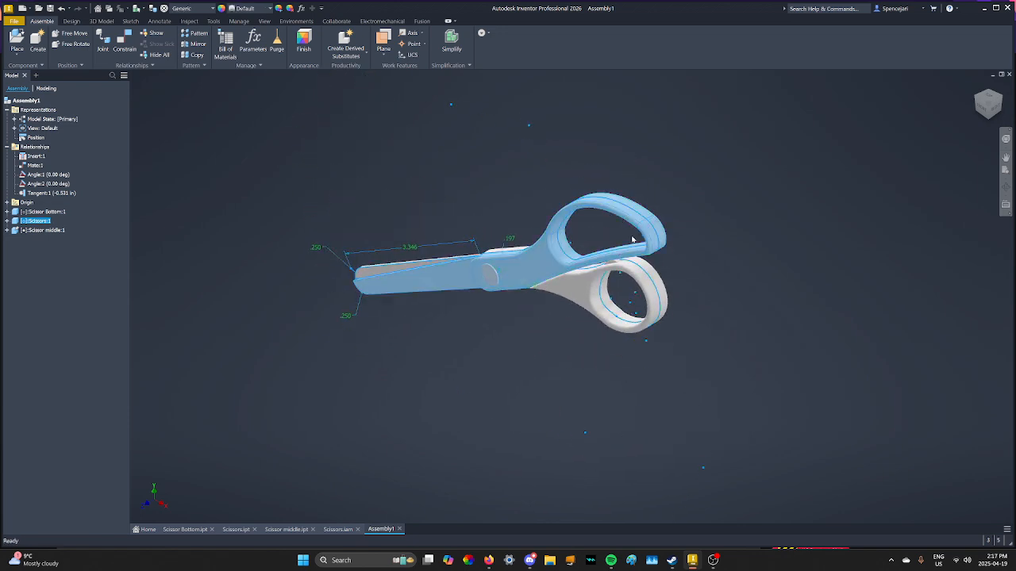
pyautogui.moveTo(637, 242); pyautogui.dragTo(664, 299)
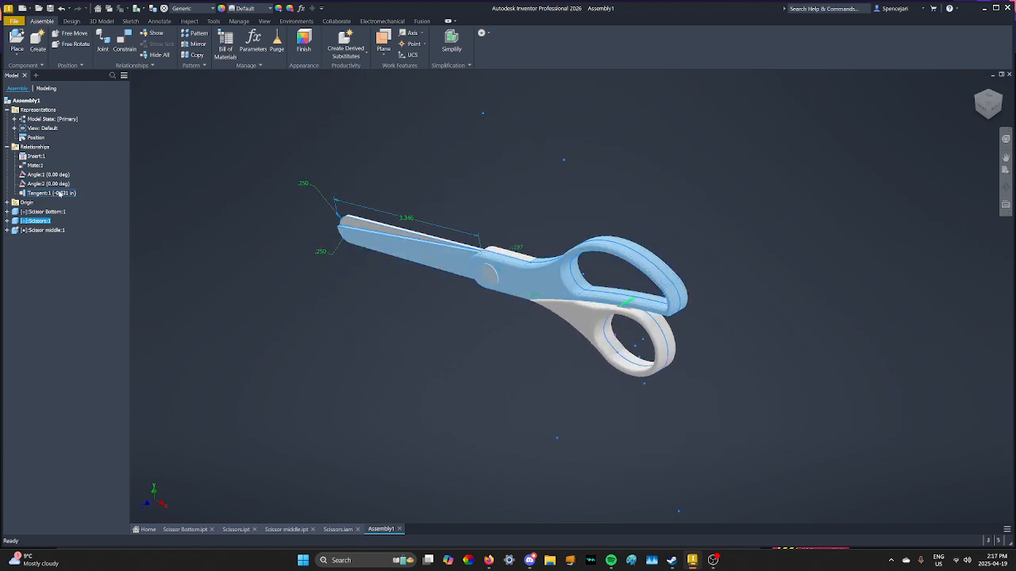
# Suppress the Tangent constraint again and open the Dynamic Simulation environment.
pyautogui.rightClick(49, 192)
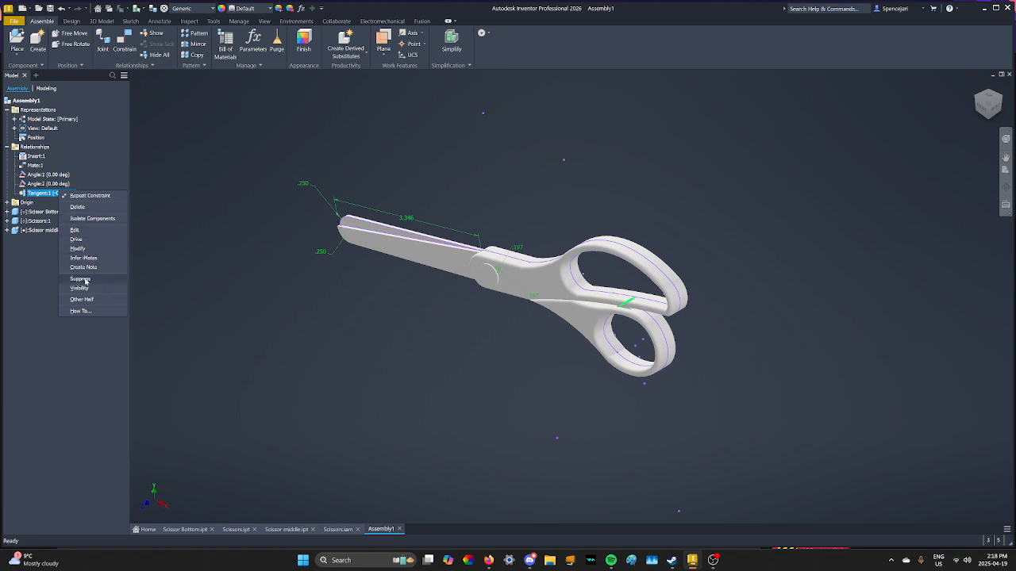
pyautogui.click(81, 278)
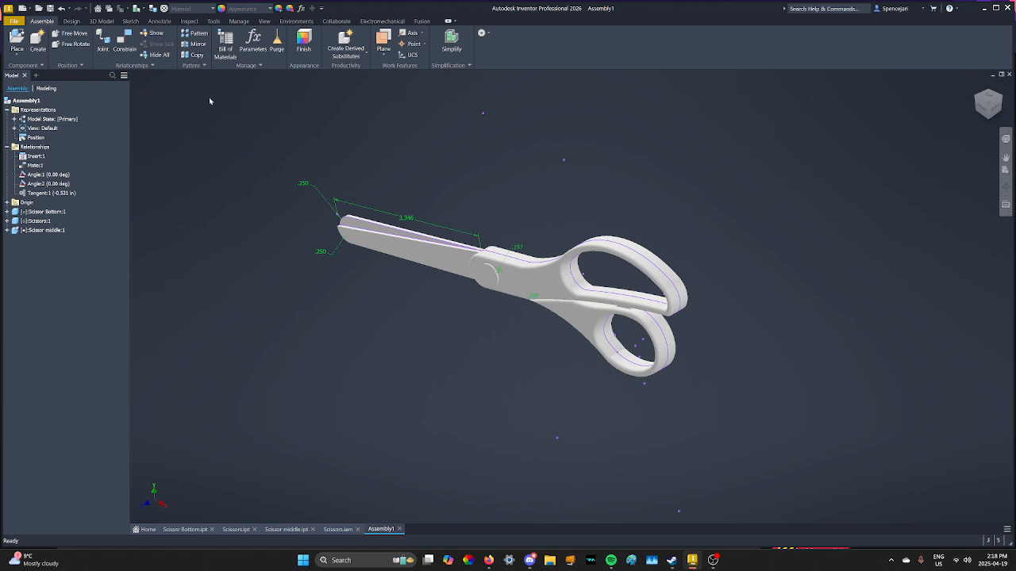
pyautogui.click(296, 22)
pyautogui.click(18, 43)
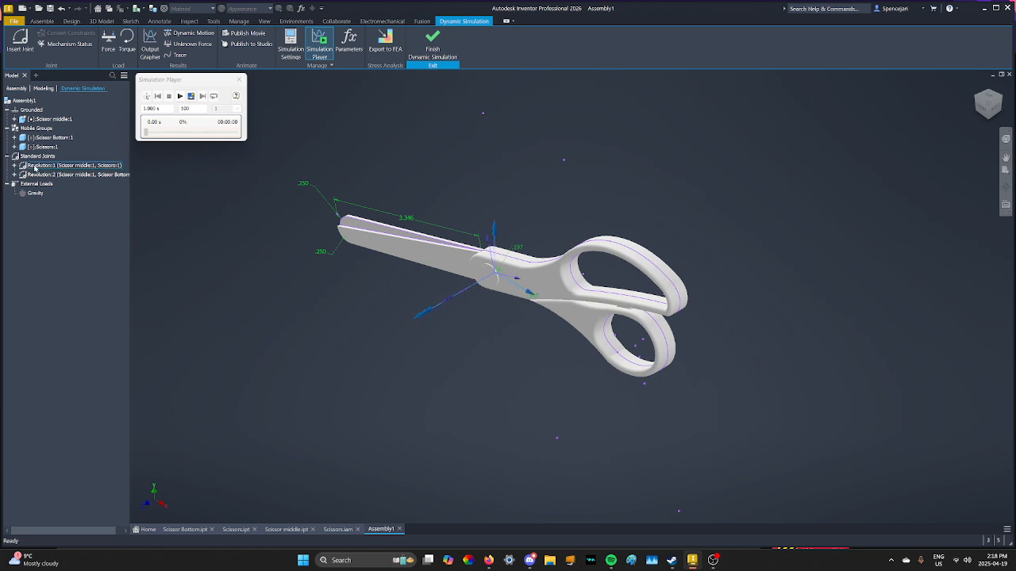
# Try setting the Revolution:1 joint position to 0 deg, then close the joint dialog without applying.
pyautogui.rightClick(97, 166)
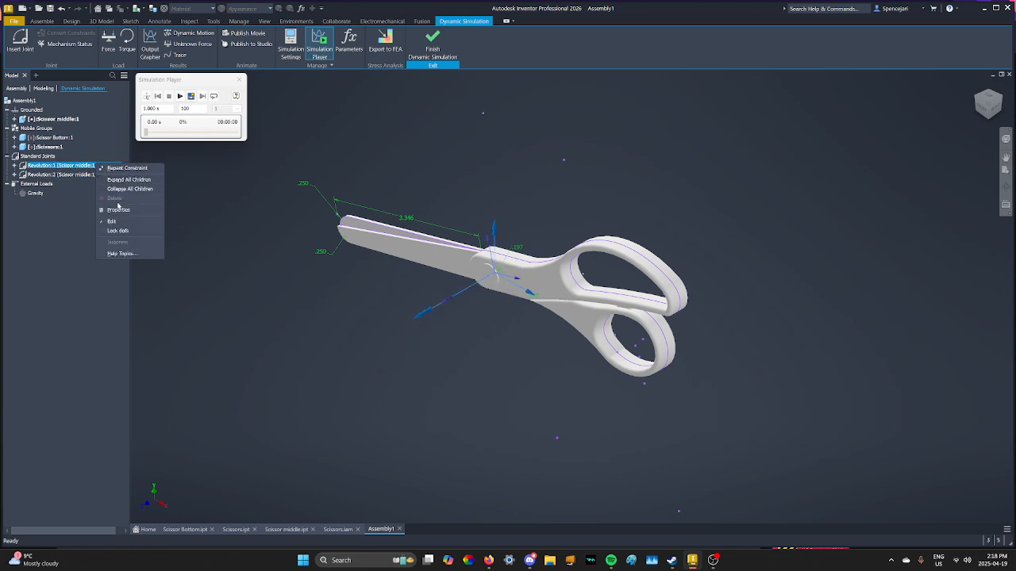
pyautogui.click(124, 215)
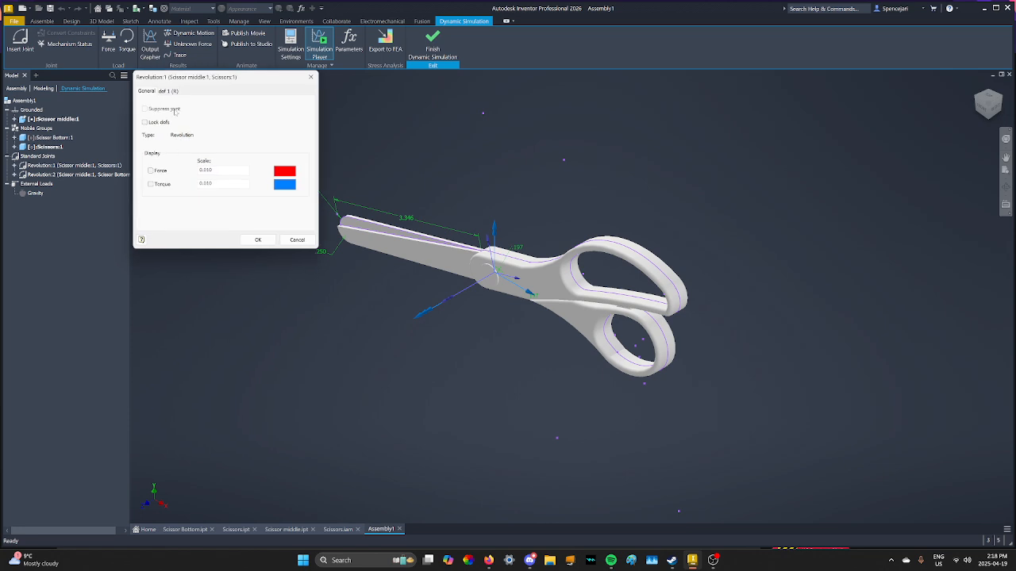
pyautogui.click(167, 91)
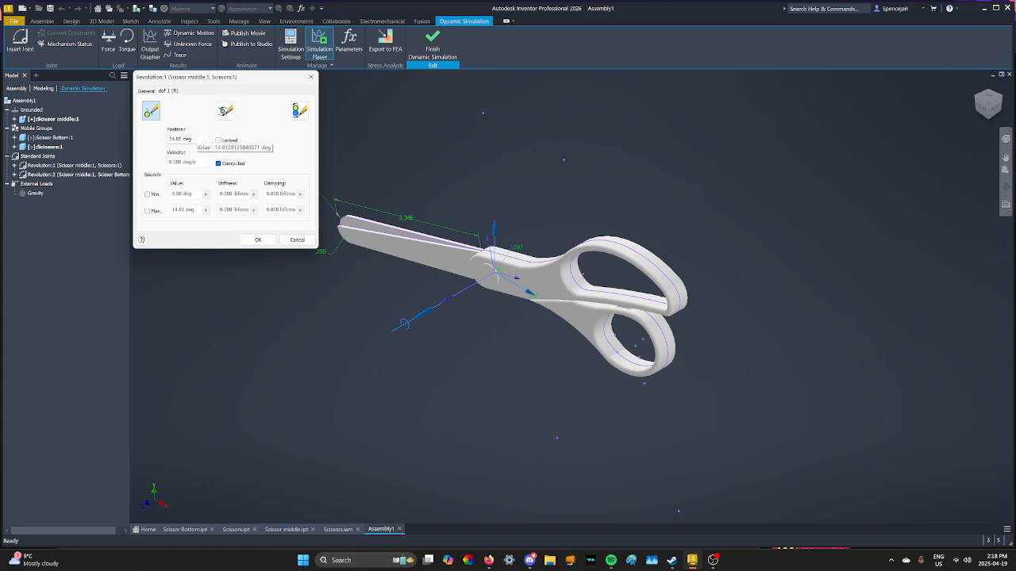
pyautogui.click(187, 139)
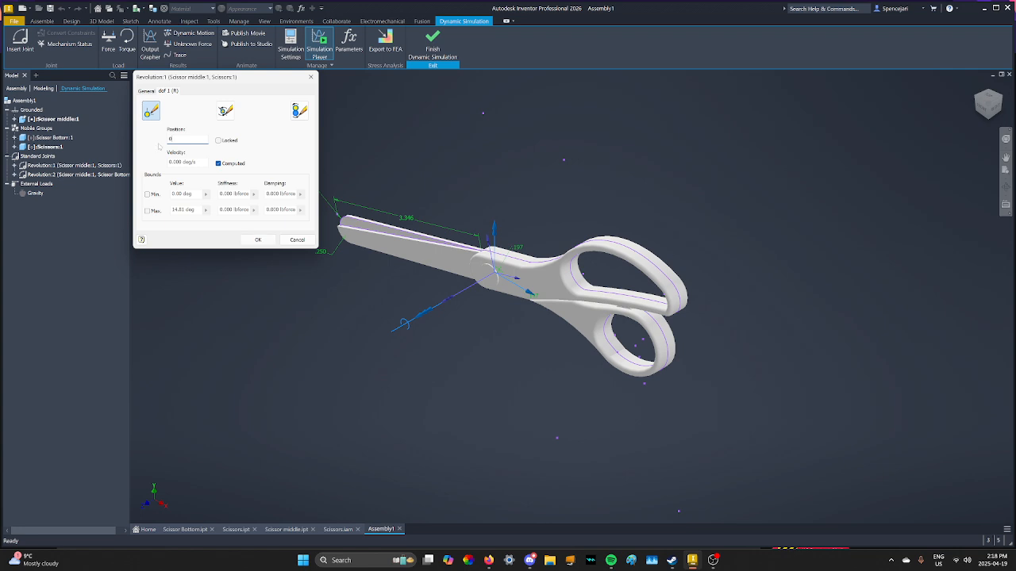
pyautogui.click(430, 151)
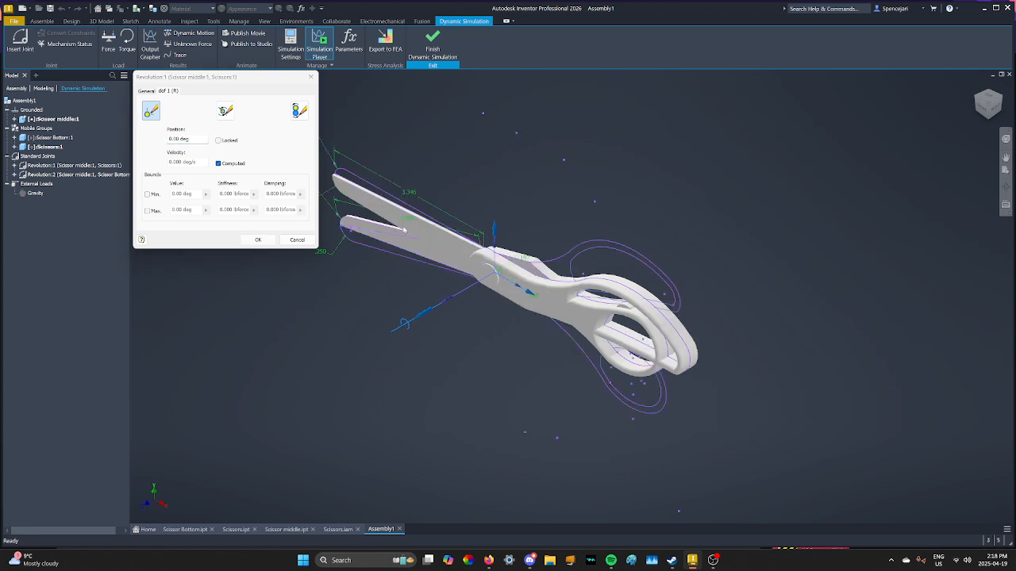
pyautogui.click(310, 77)
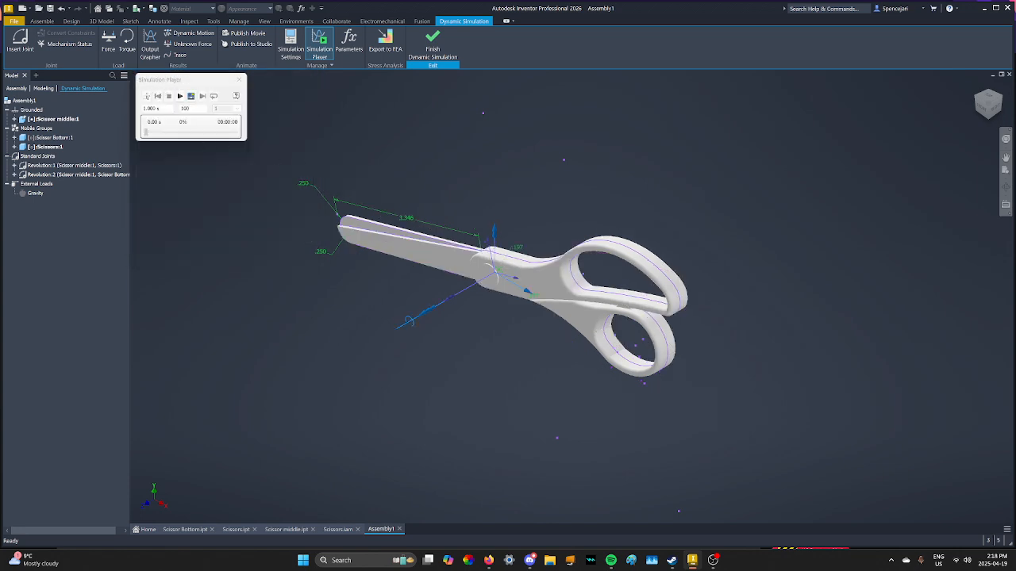
# Set the Revolution:1 joint's position to 0 deg and apply it.
pyautogui.click(240, 79)
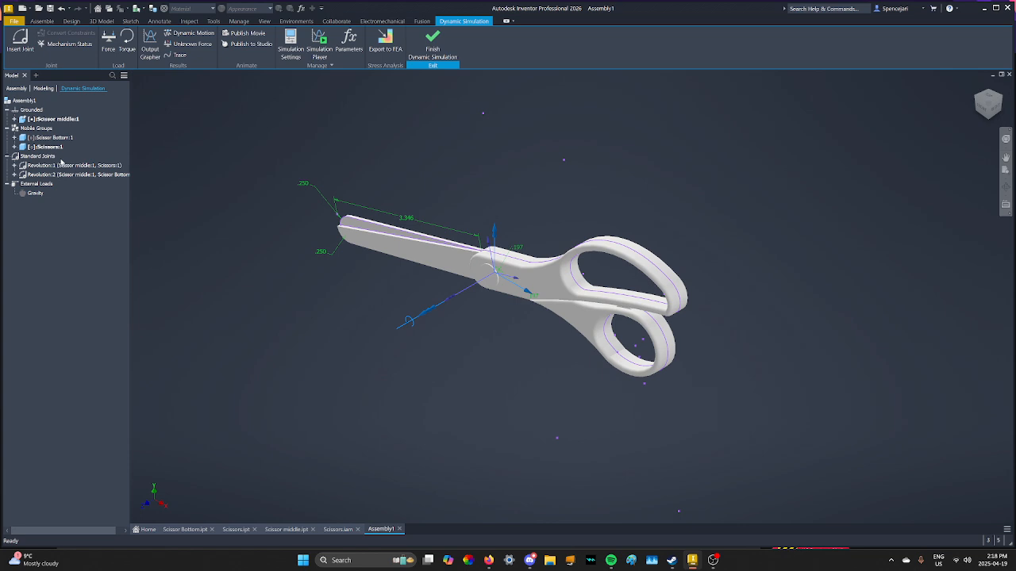
pyautogui.rightClick(67, 165)
pyautogui.click(79, 212)
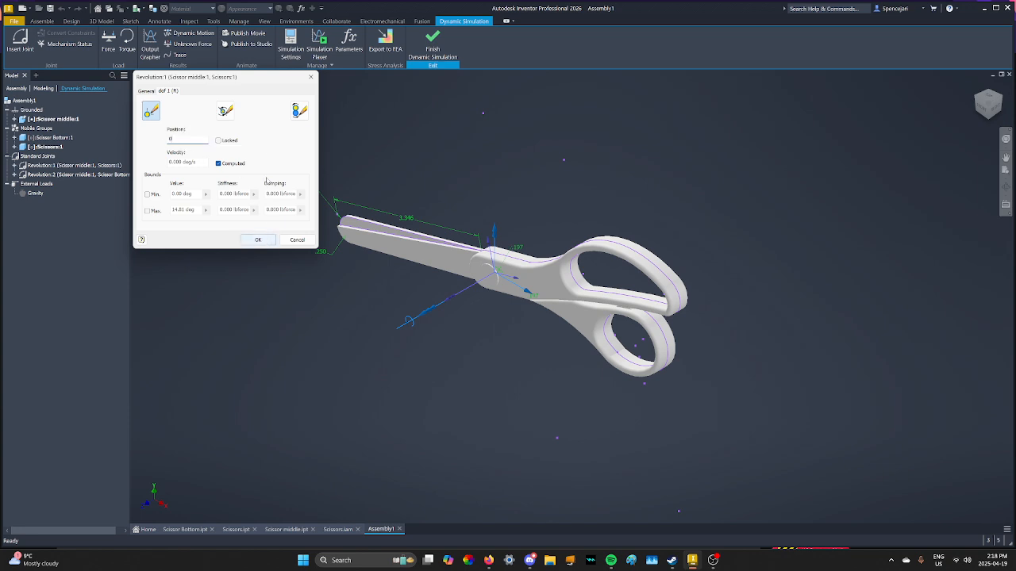
pyautogui.click(258, 241)
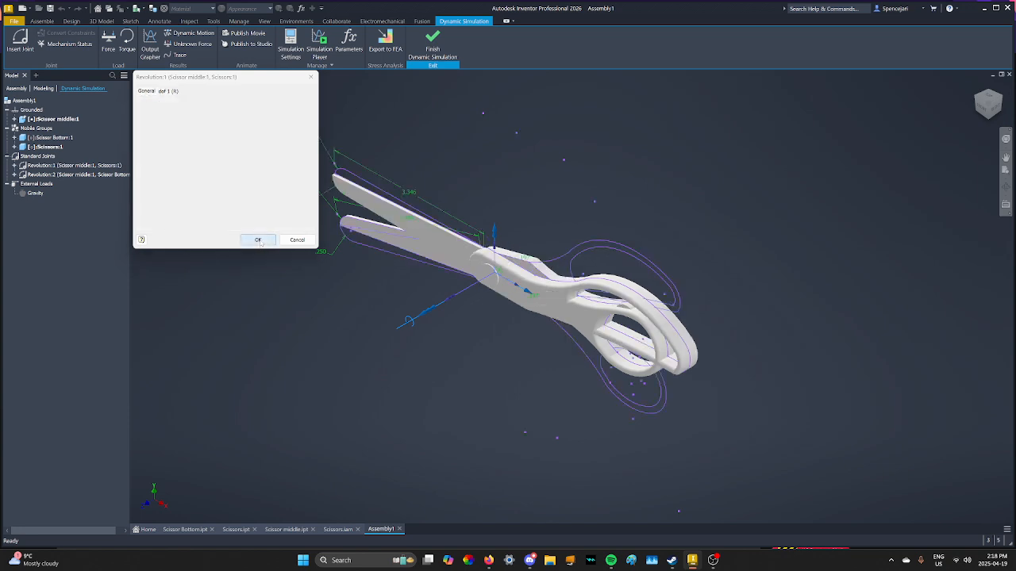
# Set the Revolution:2 joint's position to 0 deg and apply it.
pyautogui.rightClick(69, 175)
pyautogui.click(89, 221)
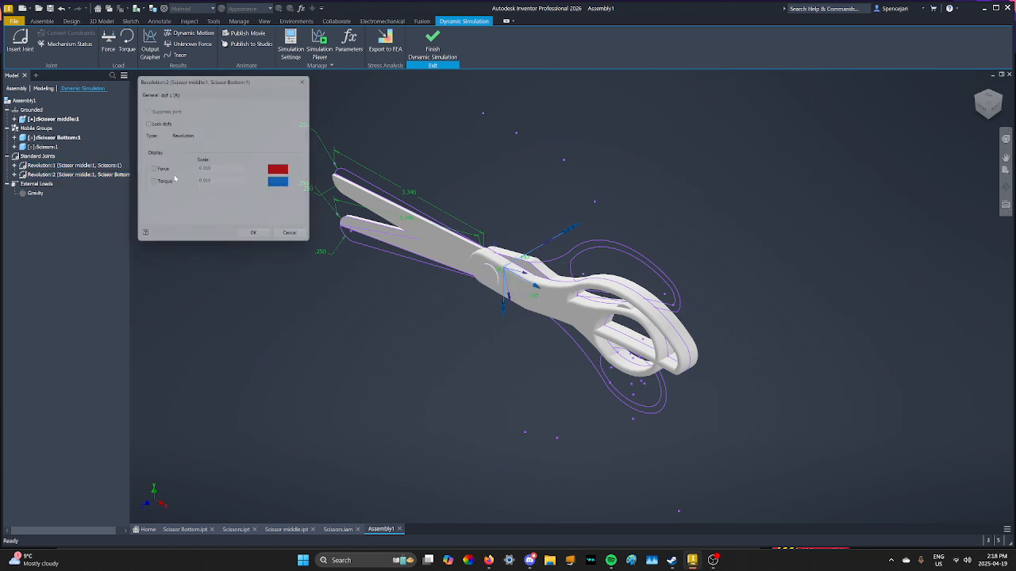
pyautogui.click(168, 91)
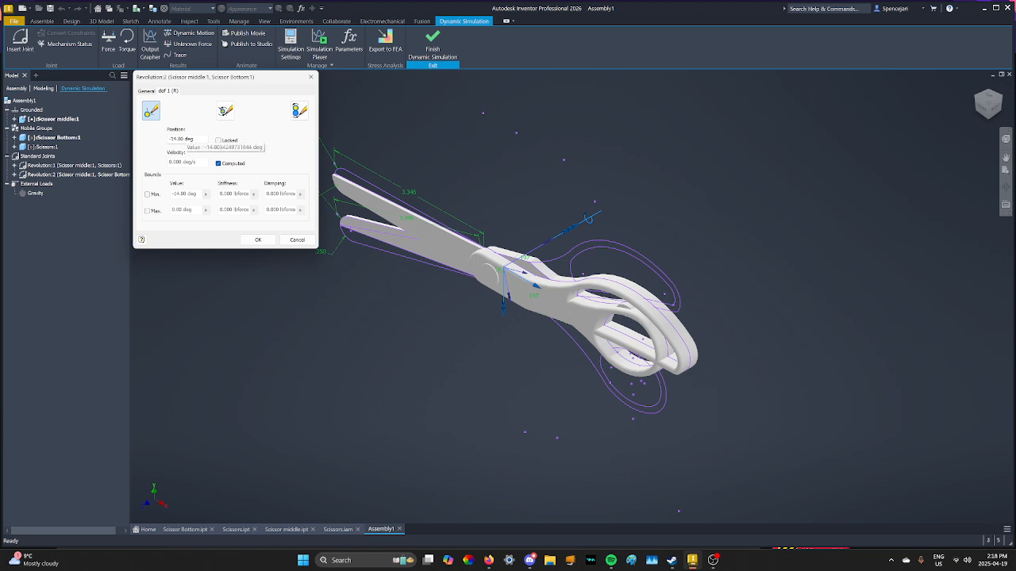
pyautogui.click(258, 239)
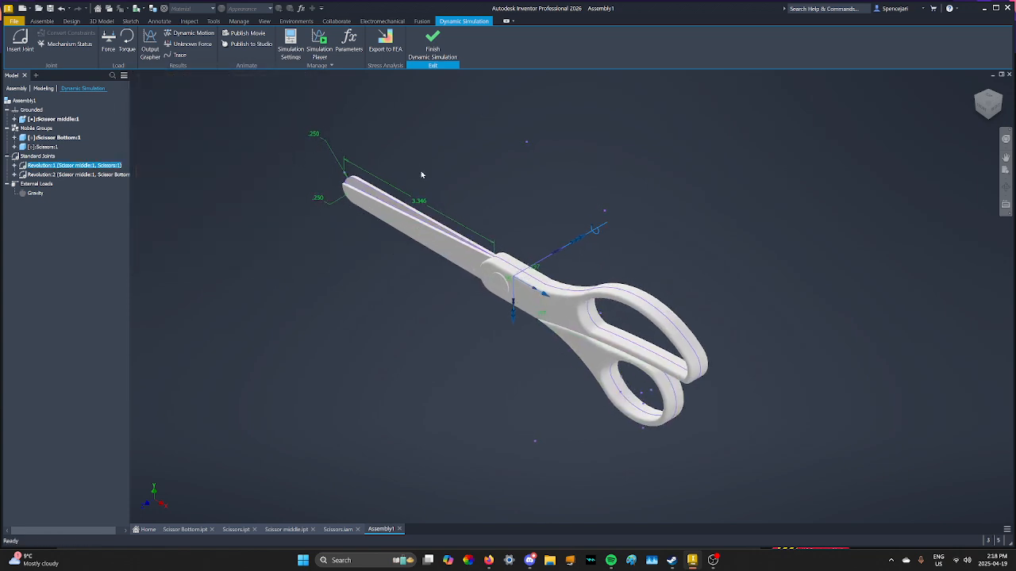
# Enable imposed velocity motion on Revolution:1 and open its imposed motion law editor.
pyautogui.rightClick(102, 165)
pyautogui.click(121, 210)
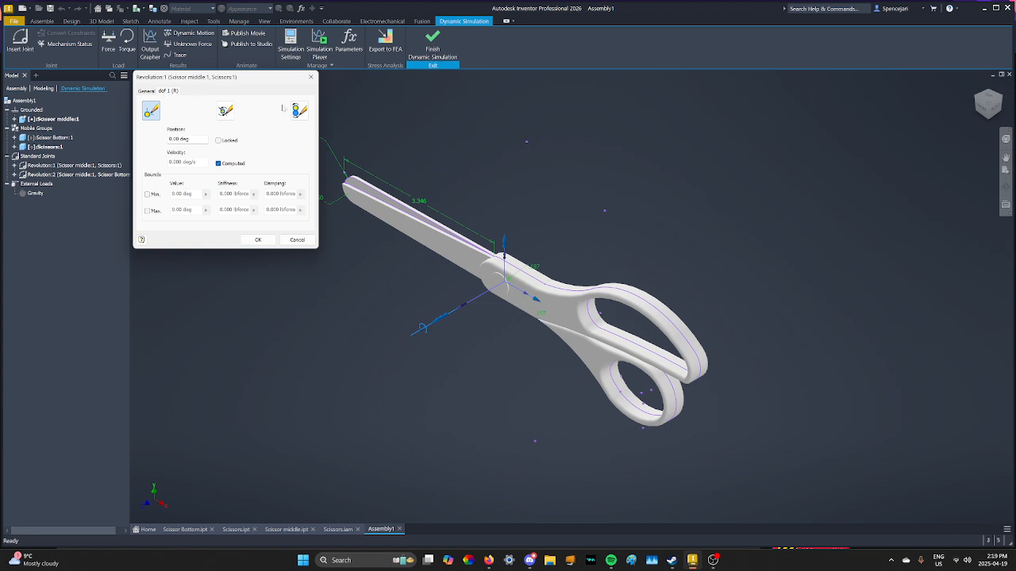
pyautogui.click(297, 110)
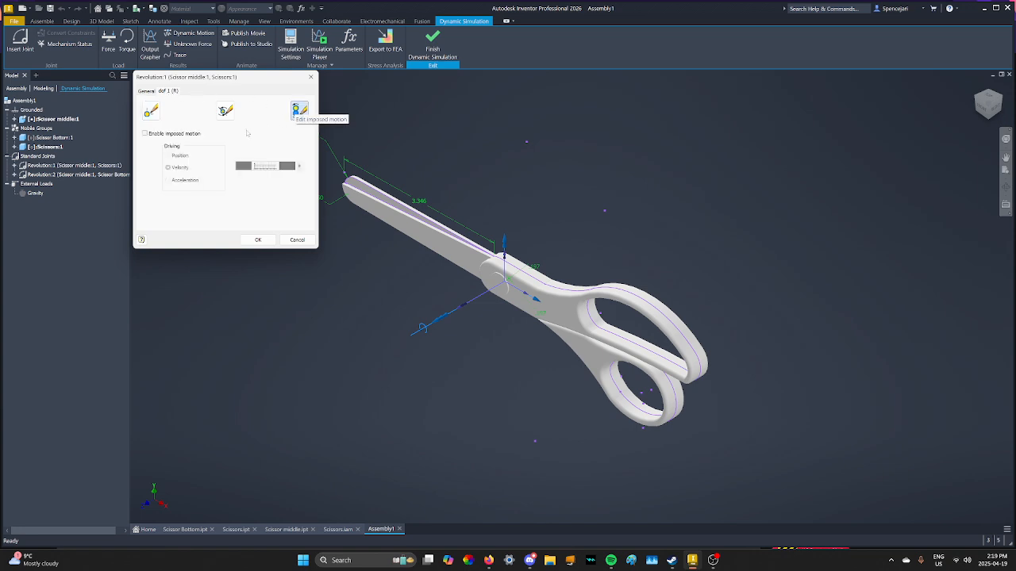
pyautogui.click(144, 134)
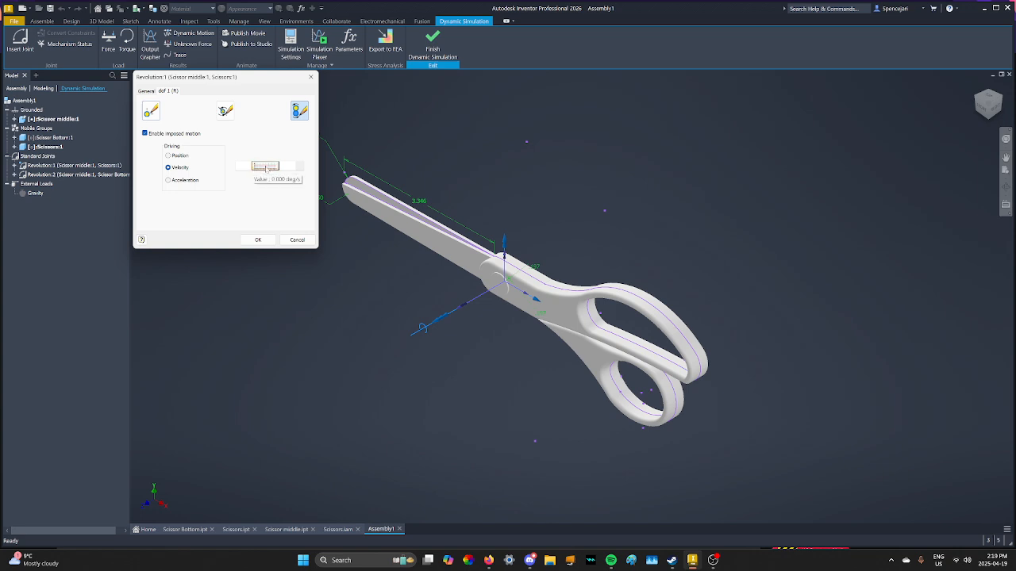
pyautogui.click(267, 166)
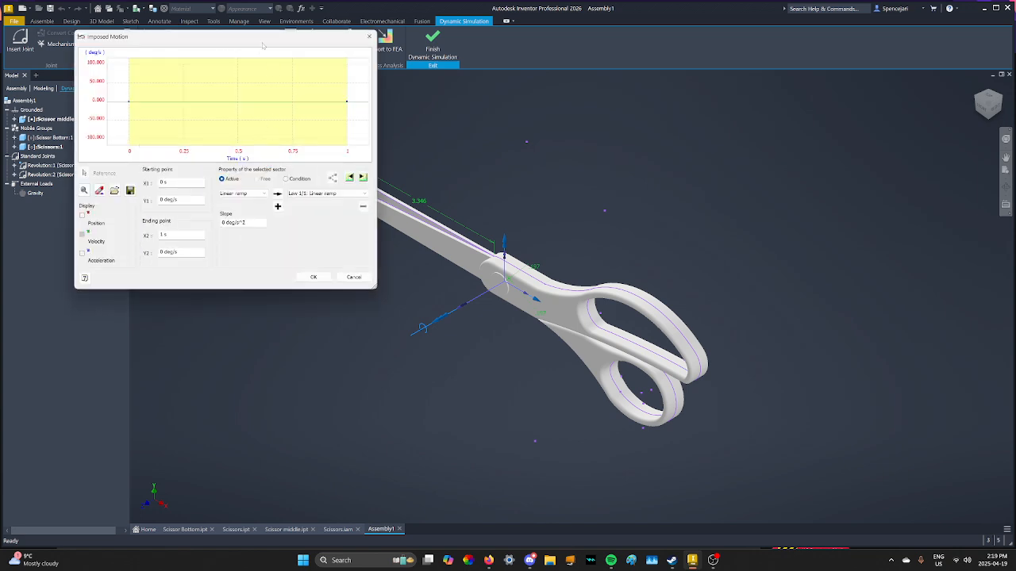
pyautogui.moveTo(262, 43); pyautogui.dragTo(281, 56)
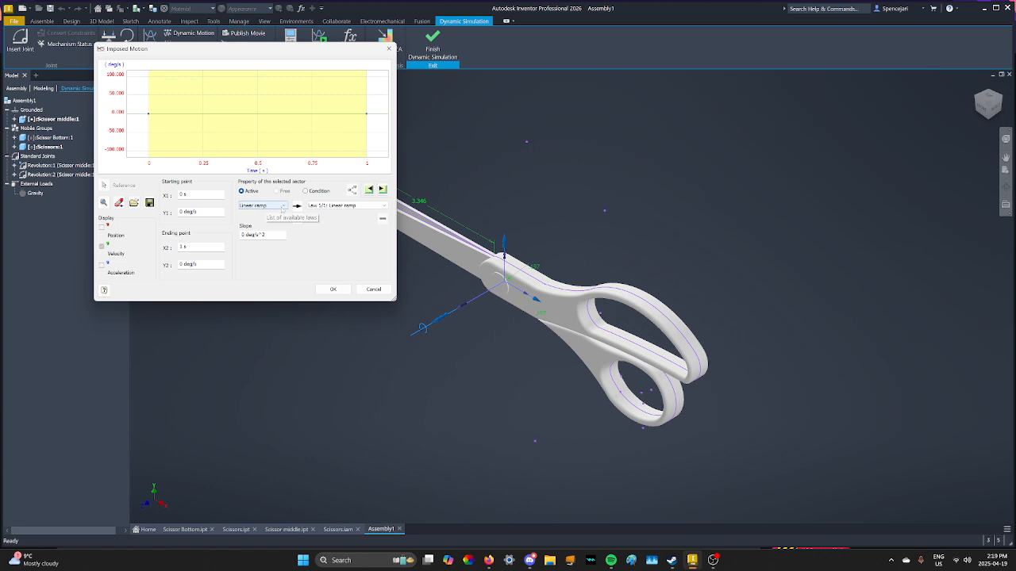
# Set the velocity law to Sine with an amplitude of 45 deg/s and a frequency of 1 Hz.
pyautogui.click(282, 210)
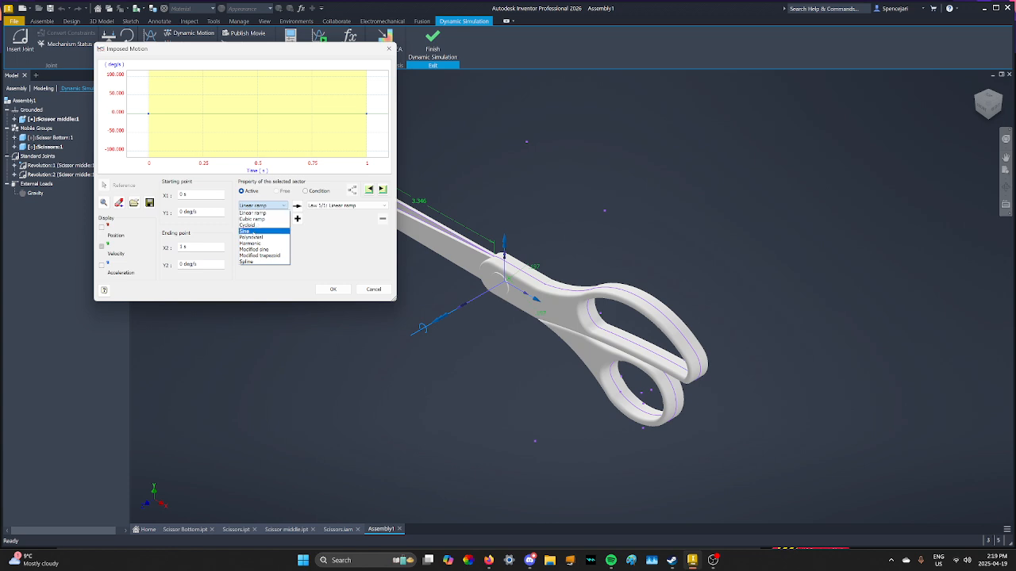
pyautogui.click(252, 231)
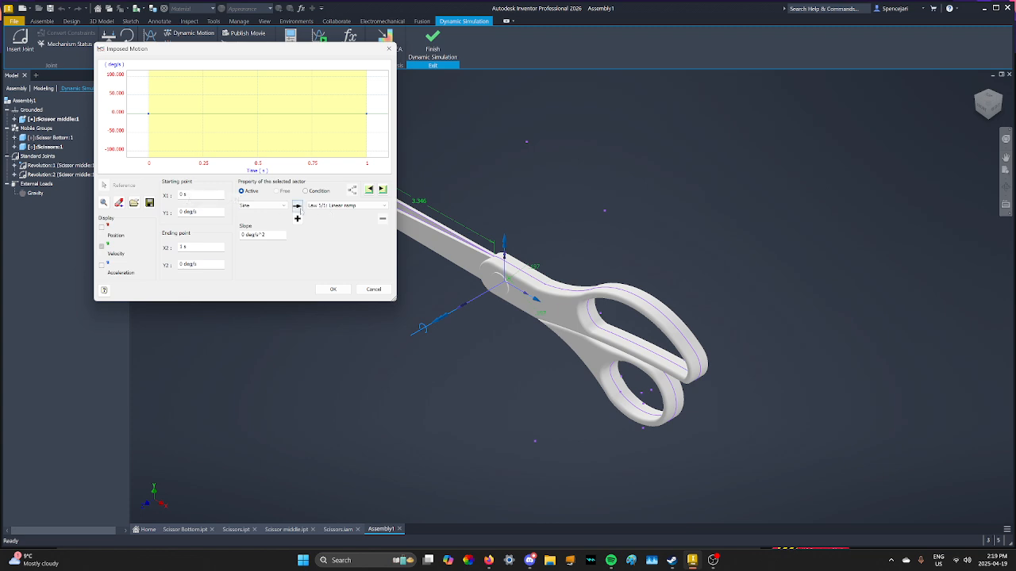
pyautogui.click(297, 206)
pyautogui.doubleClick(358, 242)
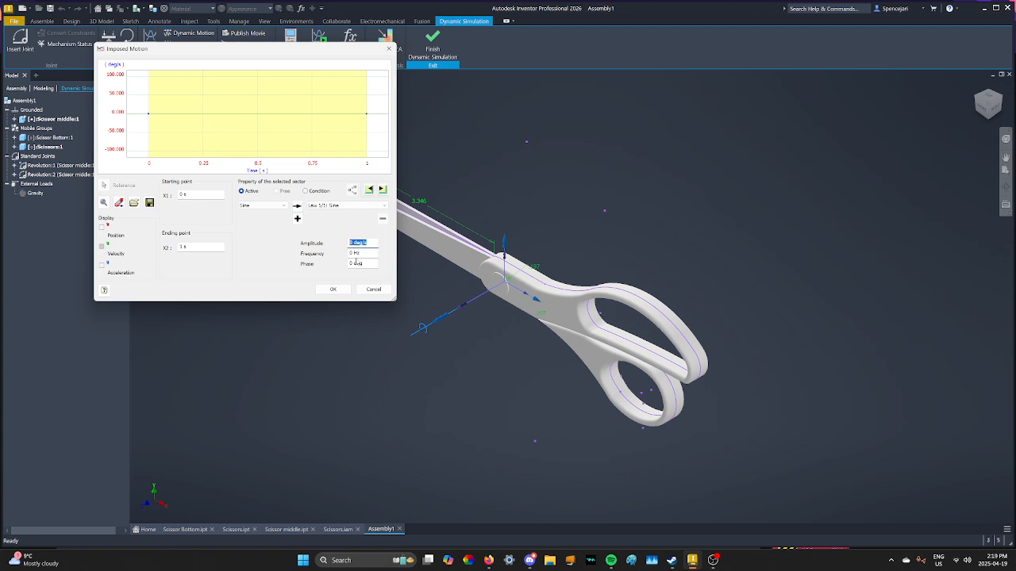
pyautogui.write('45')
pyautogui.press('Tab')
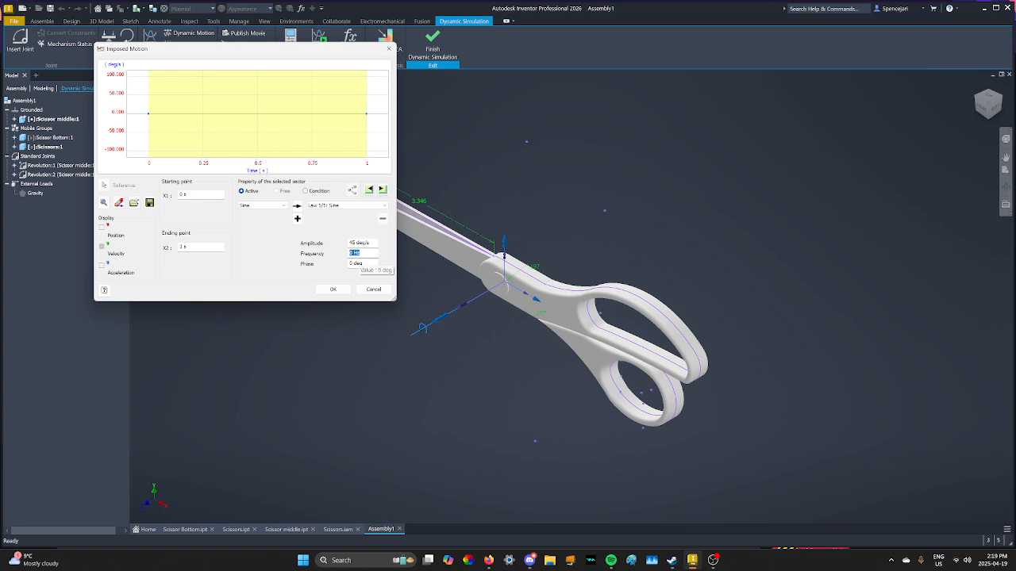
pyautogui.write('1')
pyautogui.press('Tab')
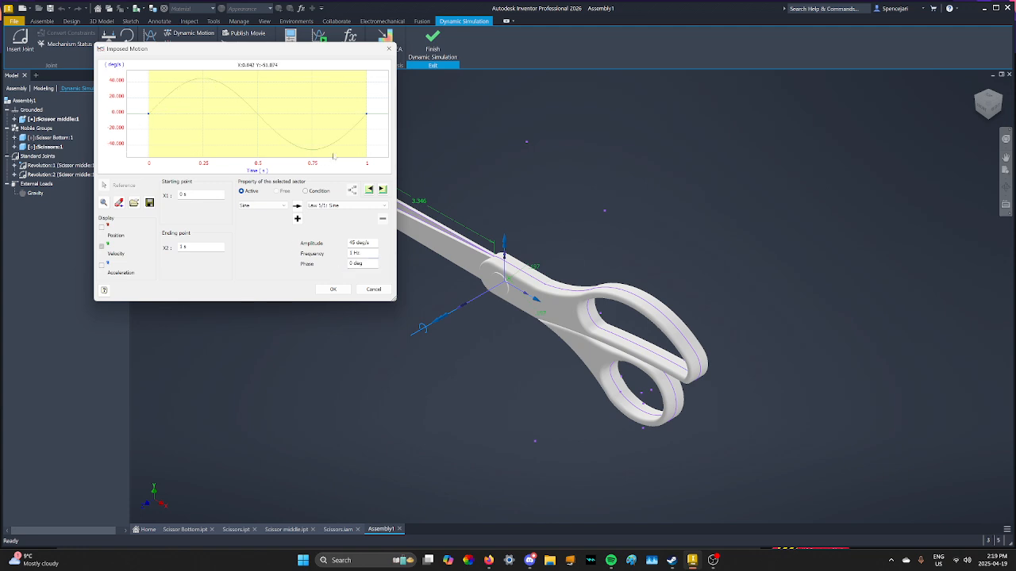
# Accept the sine velocity law and apply the imposed motion to Revolution:1.
pyautogui.moveTo(295, 111)
pyautogui.mouseDown(button='middle')
pyautogui.moveTo(306, 127)
pyautogui.moveTo(292, 120)
pyautogui.mouseUp(button='middle')
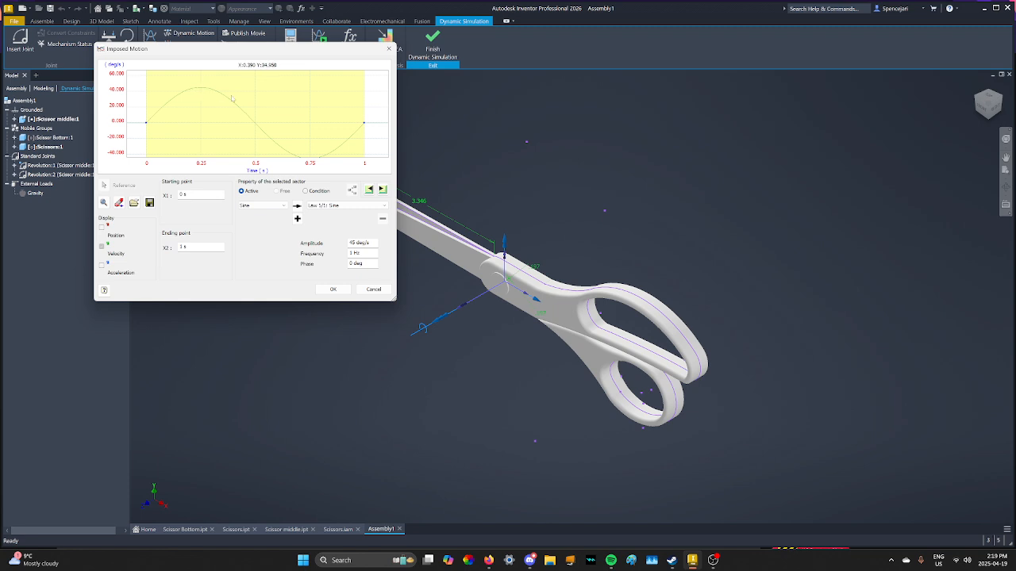
pyautogui.moveTo(255, 107)
pyautogui.mouseDown(button='middle')
pyautogui.moveTo(244, 87)
pyautogui.moveTo(254, 117)
pyautogui.mouseUp(button='middle')
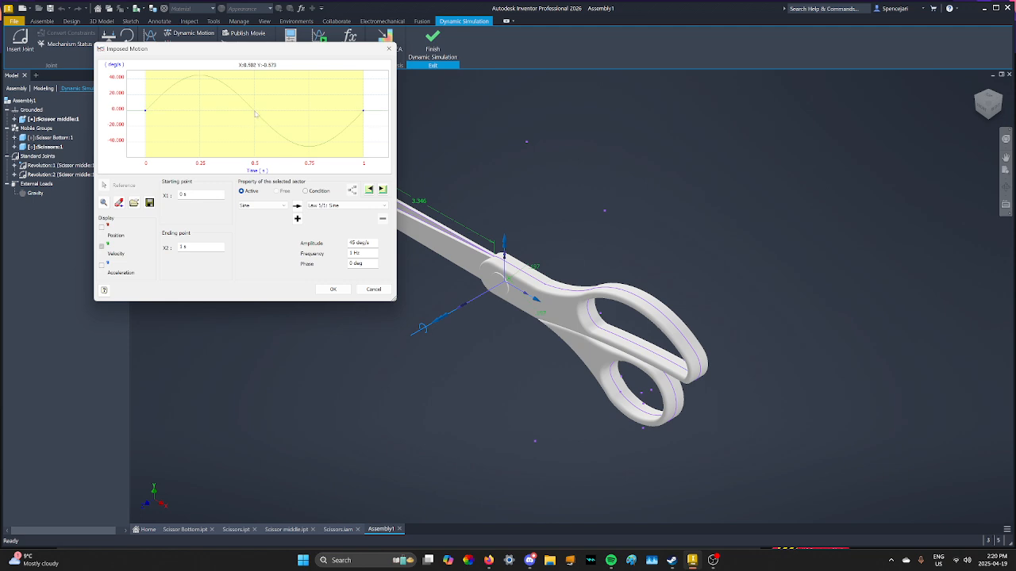
pyautogui.click(333, 289)
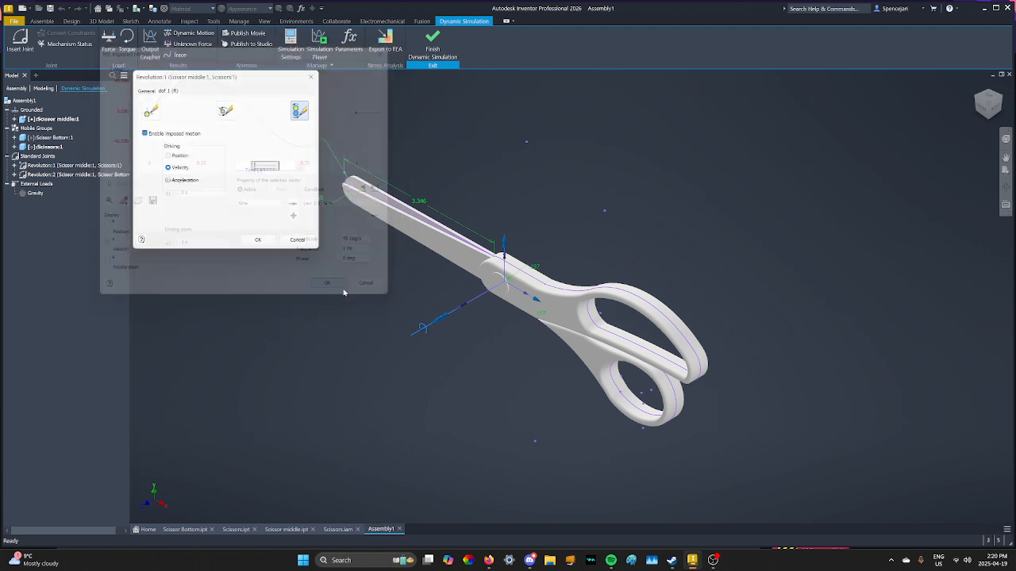
pyautogui.click(258, 239)
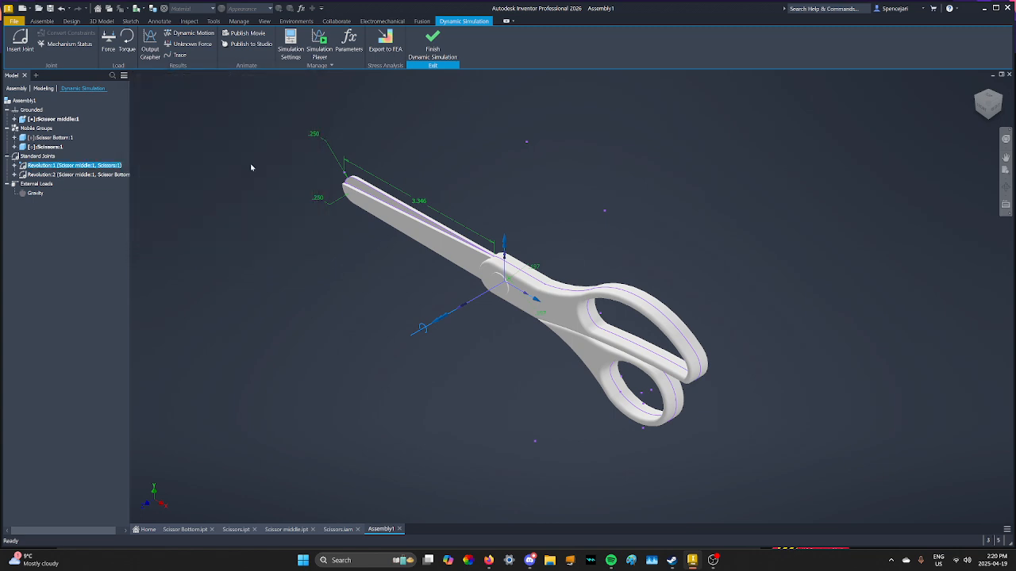
# Run the simulation in the Simulation Player and return to the start.
pyautogui.click(319, 43)
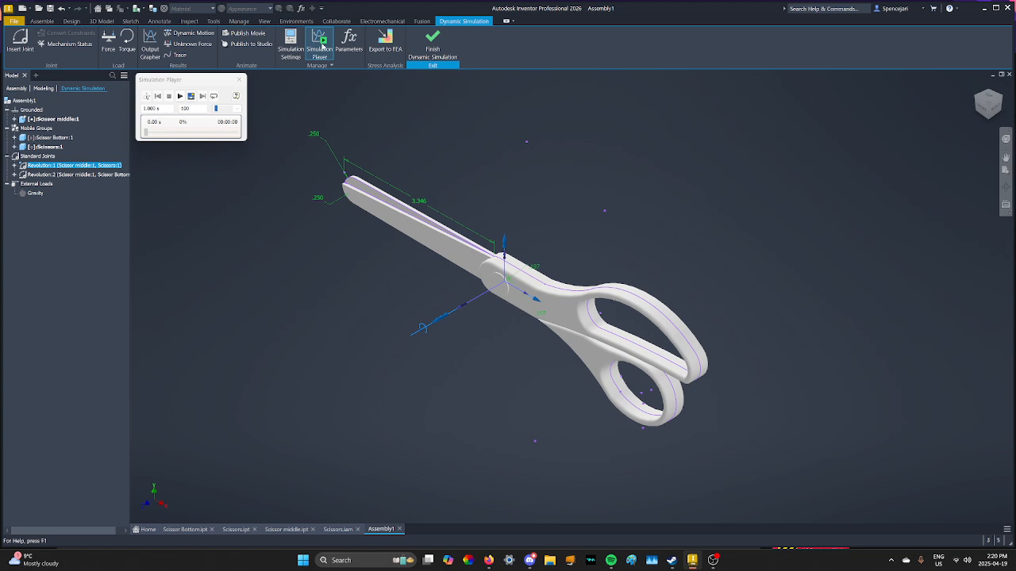
pyautogui.click(180, 97)
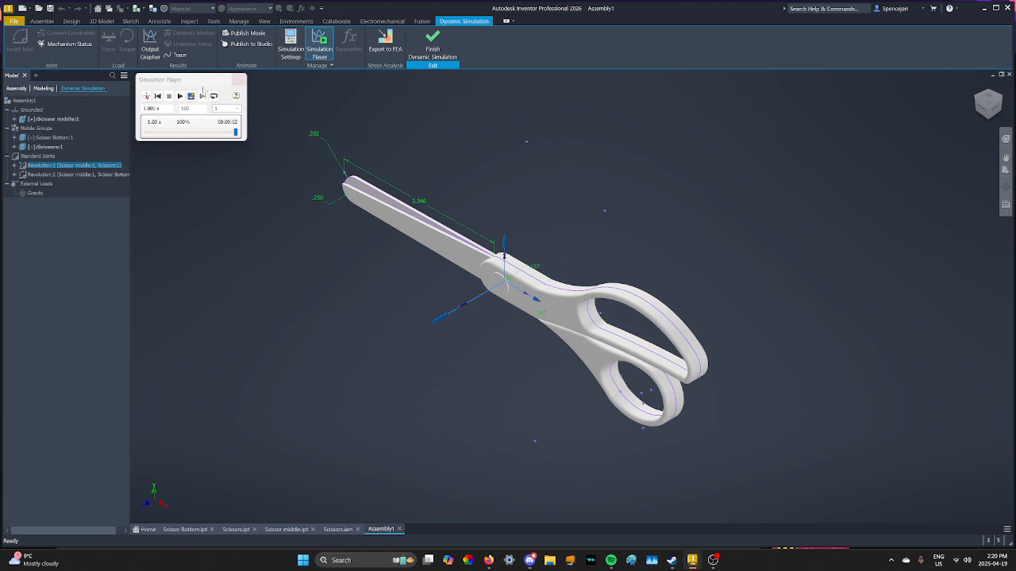
pyautogui.click(146, 96)
# Extend the Revolution:1 sine velocity law's end time to 5 s and apply it.
pyautogui.rightClick(78, 165)
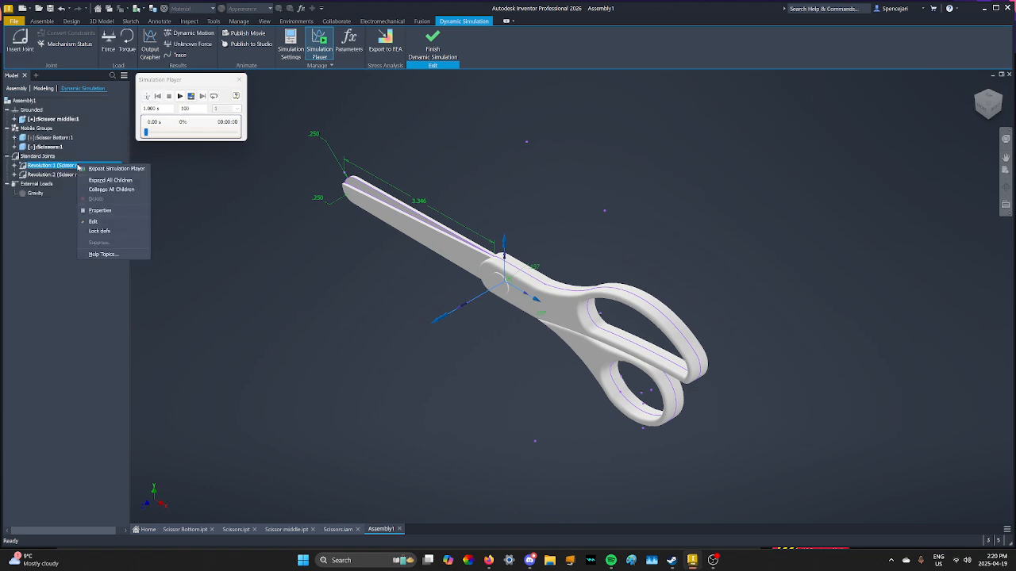
pyautogui.click(104, 211)
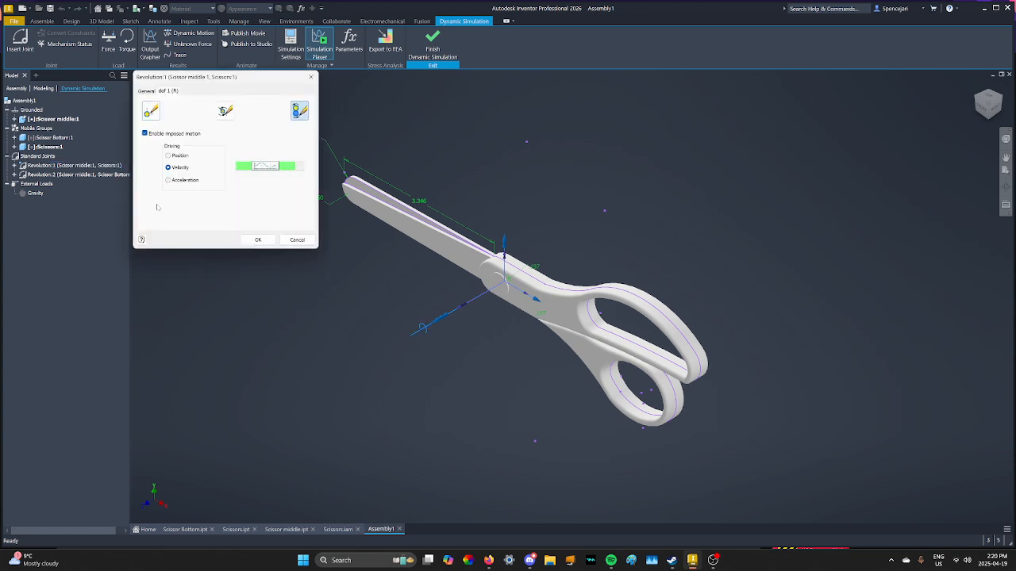
pyautogui.click(265, 166)
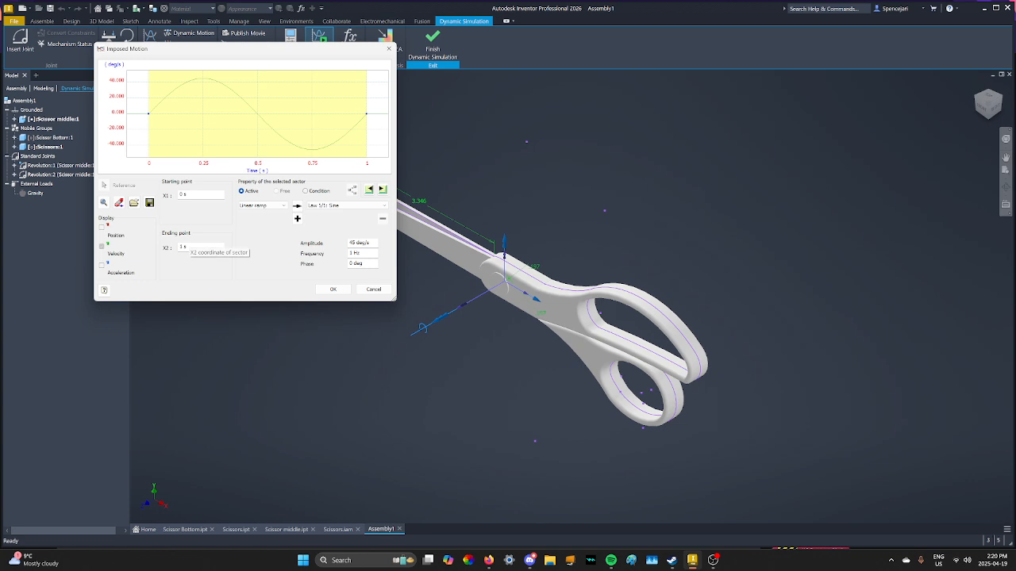
pyautogui.doubleClick(183, 246)
pyautogui.write('5')
pyautogui.press('Tab')
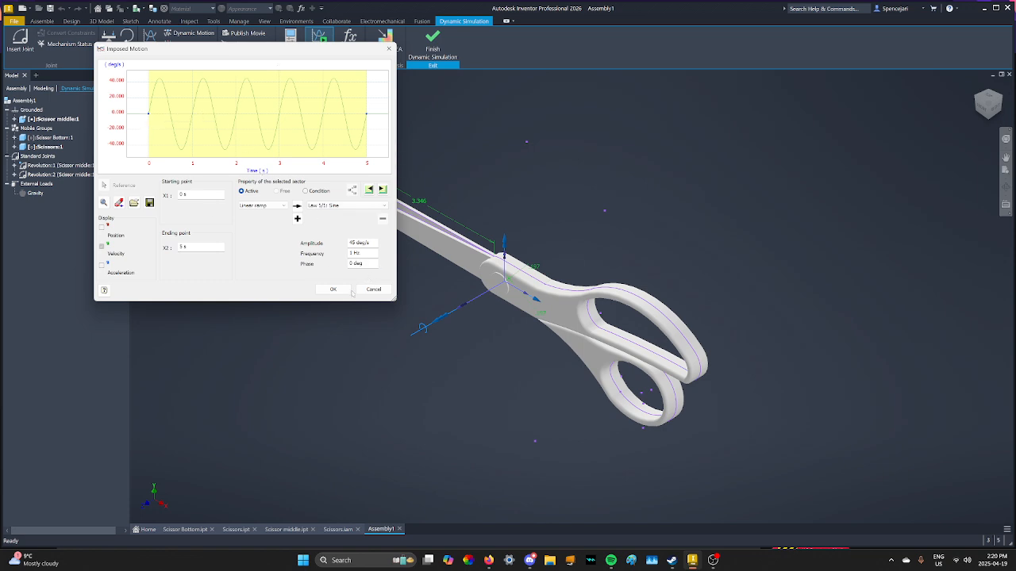
pyautogui.click(342, 292)
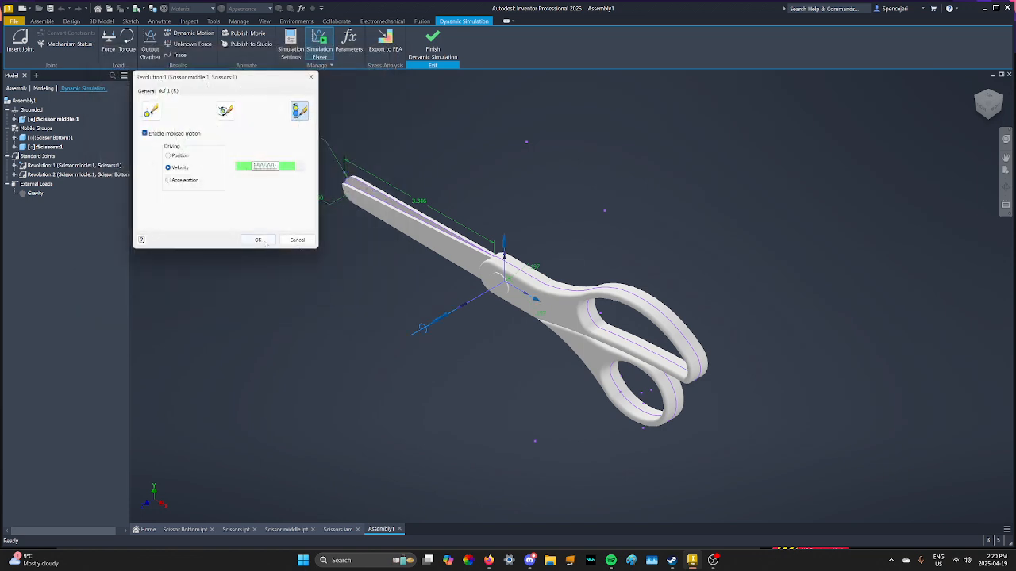
pyautogui.click(259, 240)
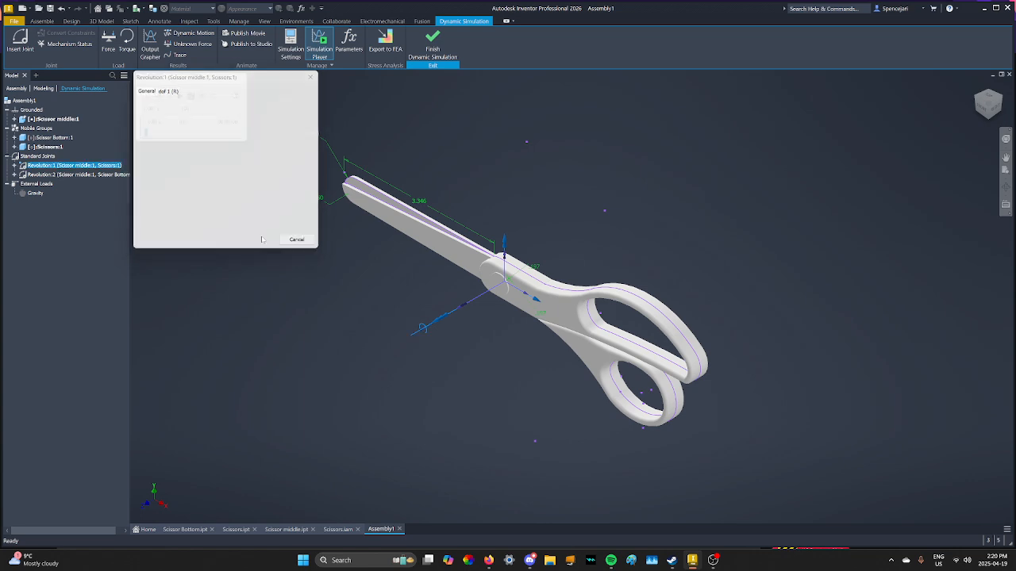
# Enable imposed velocity motion on Revolution:2 and set its velocity law to Sine.
pyautogui.rightClick(86, 178)
pyautogui.click(109, 219)
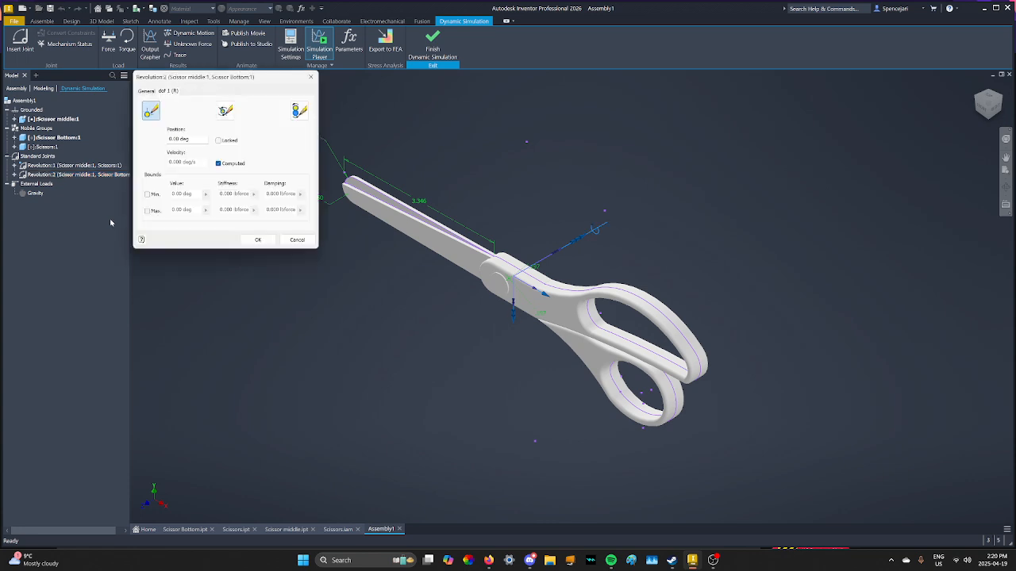
pyautogui.click(299, 111)
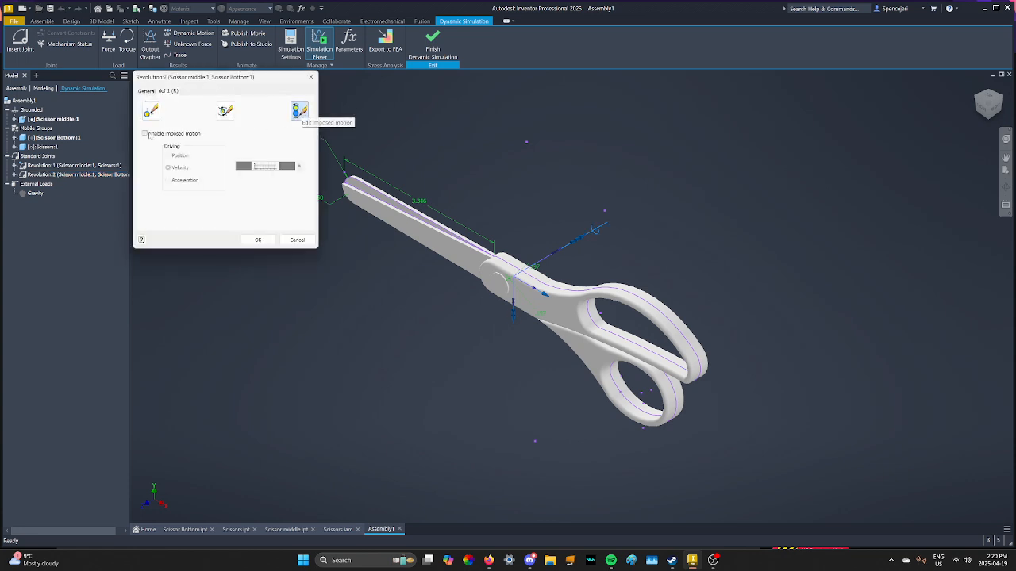
pyautogui.click(145, 133)
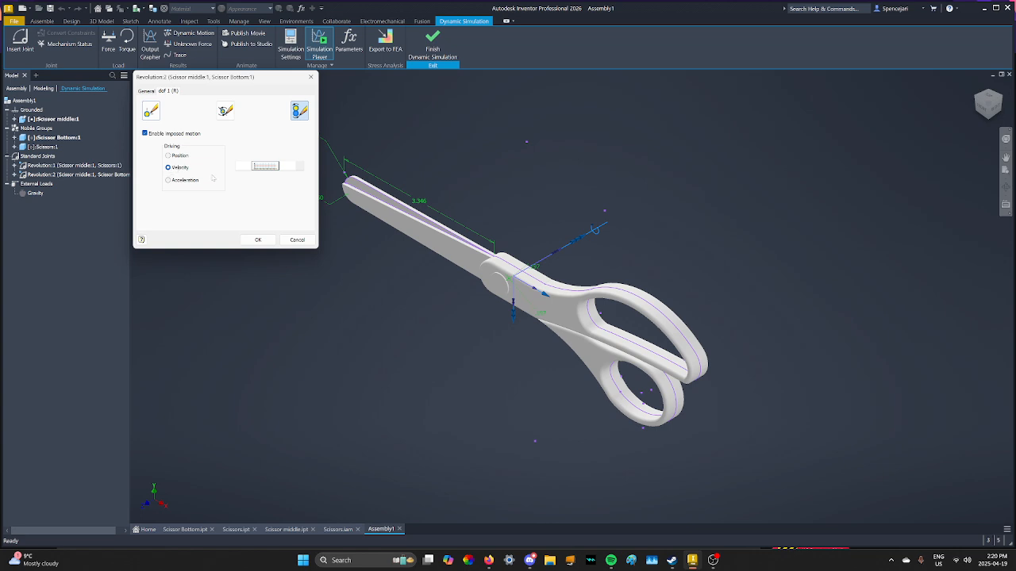
pyautogui.click(265, 166)
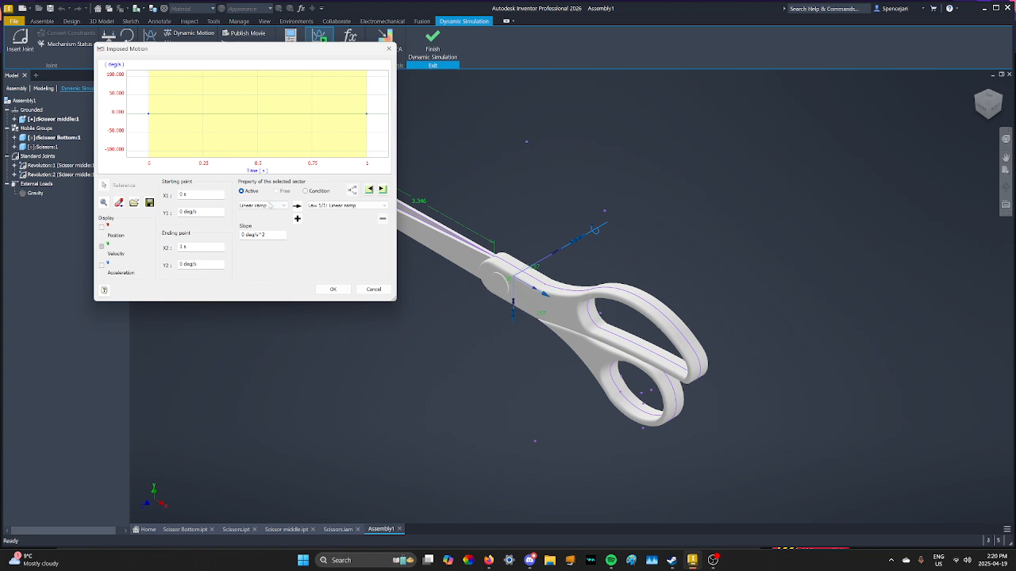
pyautogui.click(270, 205)
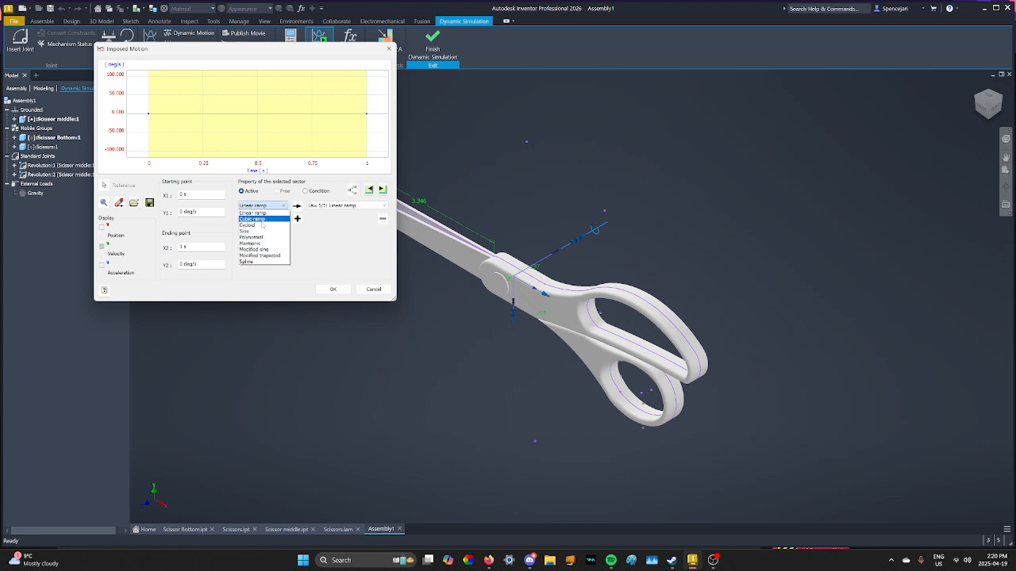
pyautogui.click(246, 231)
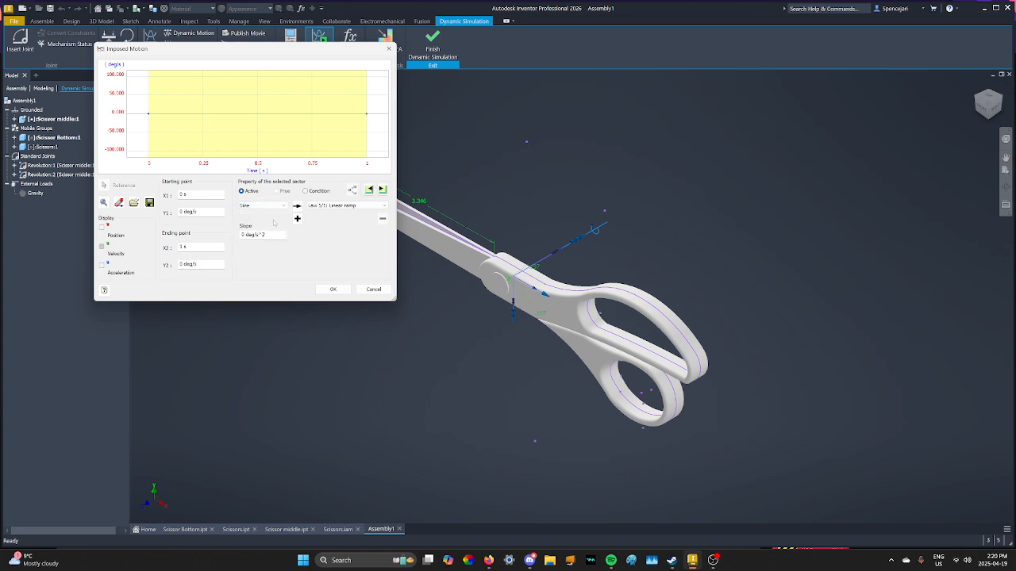
pyautogui.click(297, 205)
pyautogui.click(361, 242)
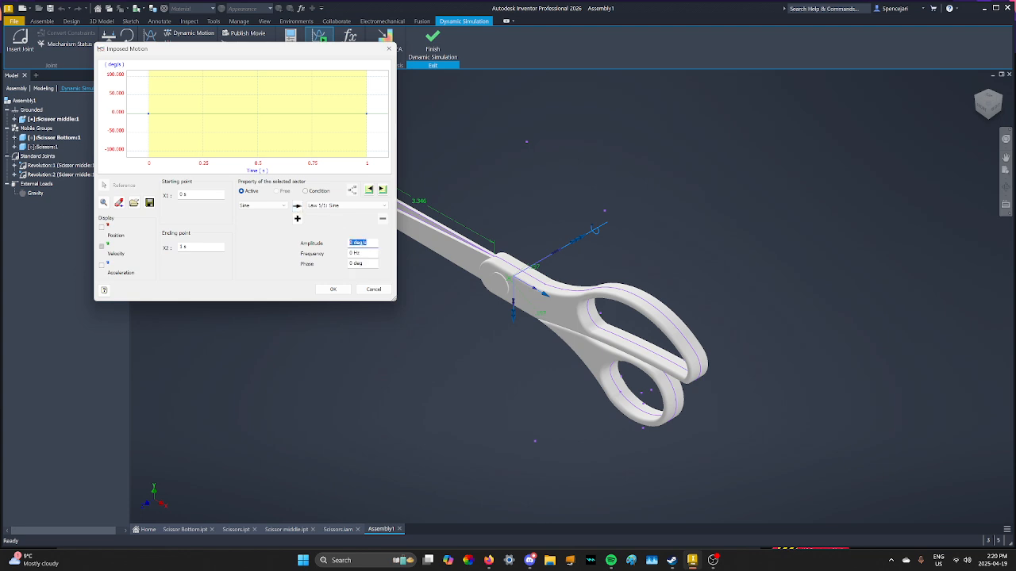
# Set the sine amplitude to 45 deg/s and the frequency to 1 Hz.
pyautogui.write('4')
pyautogui.press('Tab')
pyautogui.press('Tab')
pyautogui.click(361, 243)
pyautogui.write('-4')
pyautogui.press('Tab')
pyautogui.press('Tab')
pyautogui.hotkey('shift', 'Tab')
pyautogui.hotkey('shift', 'Tab')
pyautogui.write('4')
pyautogui.press('Tab')
pyautogui.press('Tab')
pyautogui.hotkey('shift', 'Tab')
pyautogui.write('1')
pyautogui.press('Tab')
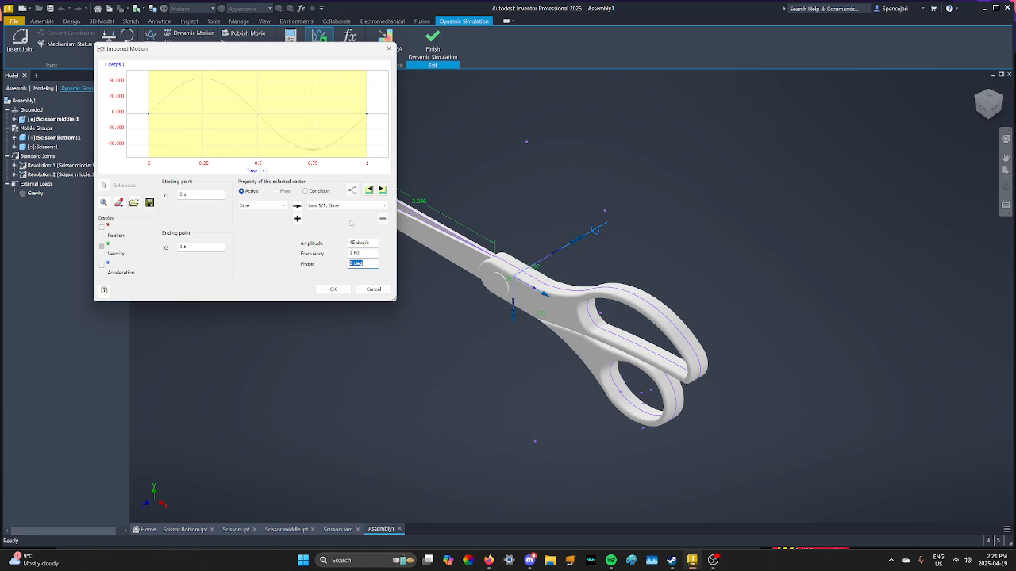
# Extend the sine law's ending point to 5 s.
pyautogui.doubleClick(190, 247)
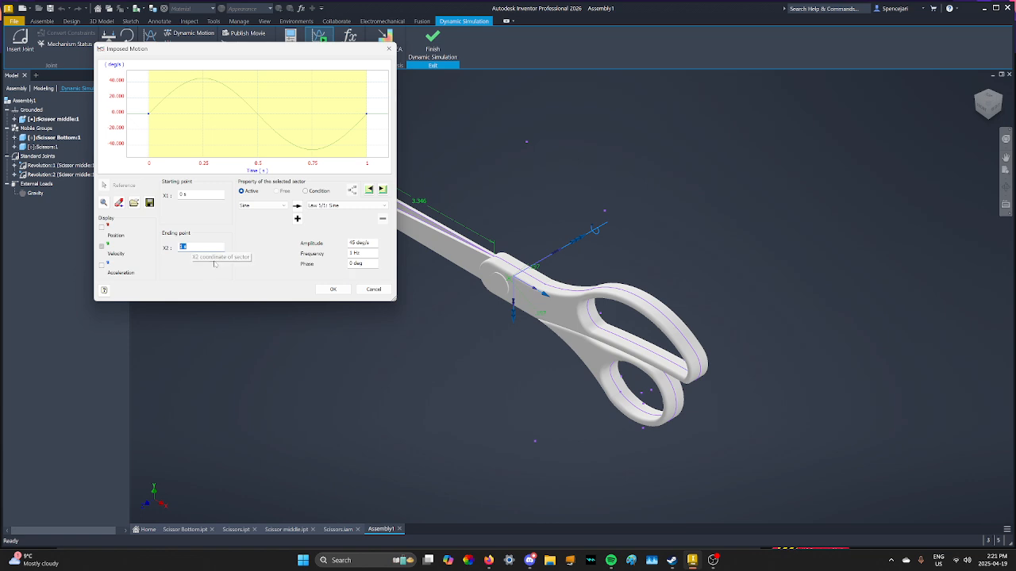
pyautogui.write('5')
pyautogui.press('Tab')
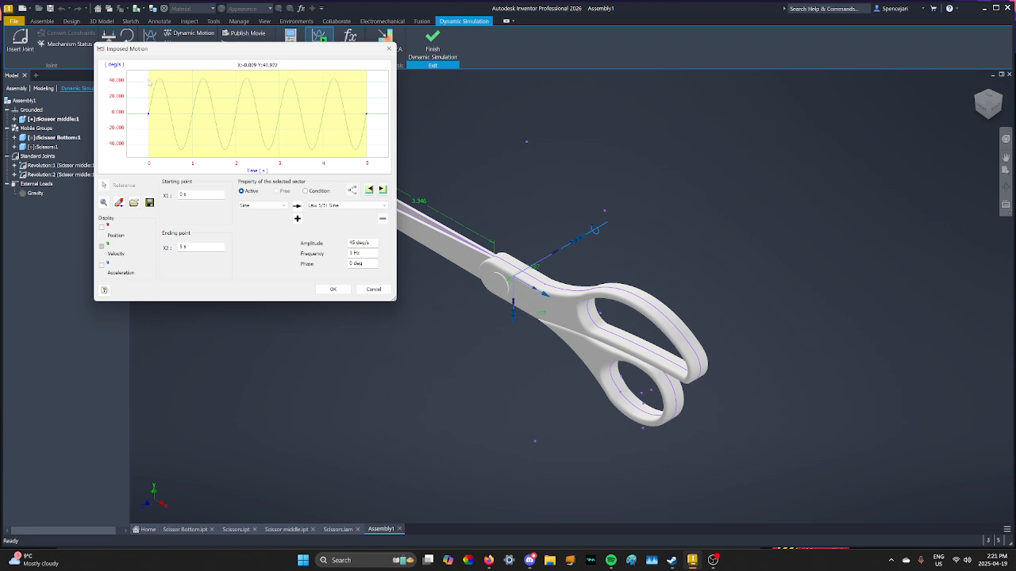
# Try phase values of 90 and -90 deg, then reset the phase to 0 deg.
pyautogui.click(355, 263)
pyautogui.write('90')
pyautogui.click(278, 254)
pyautogui.click(359, 265)
pyautogui.press('BackSpace')
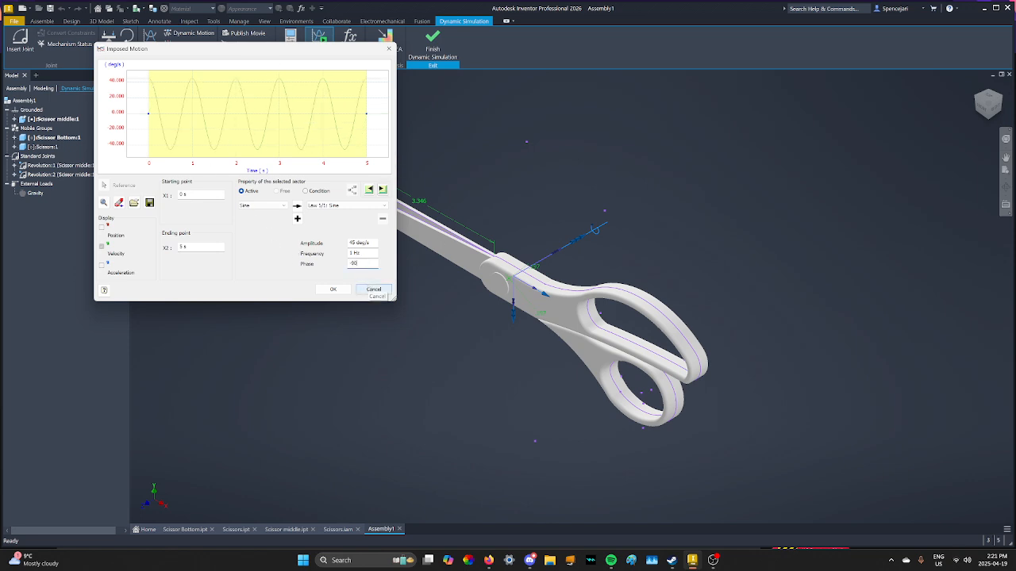
pyautogui.click(285, 228)
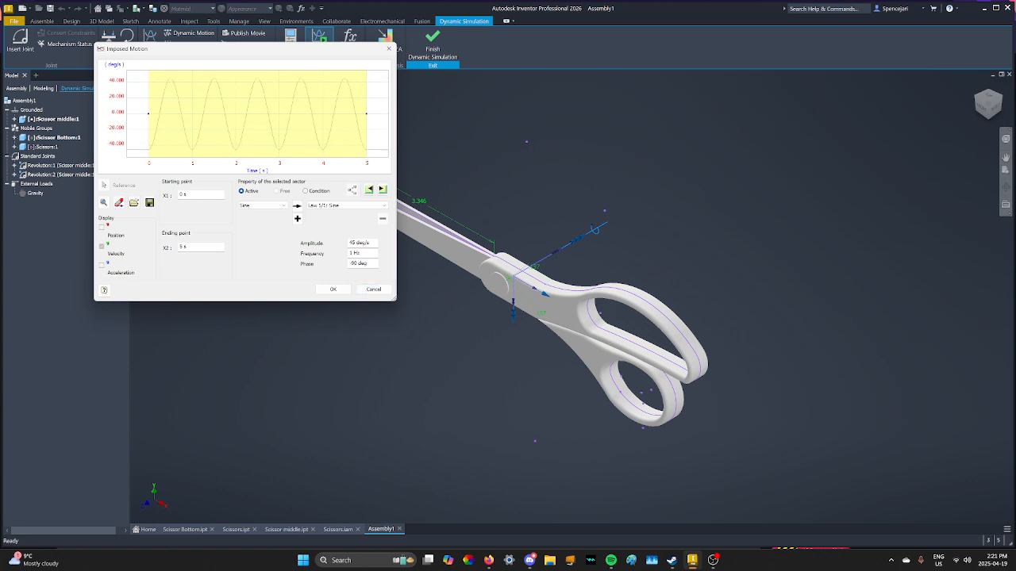
pyautogui.click(362, 263)
pyautogui.write('0')
pyautogui.click(280, 256)
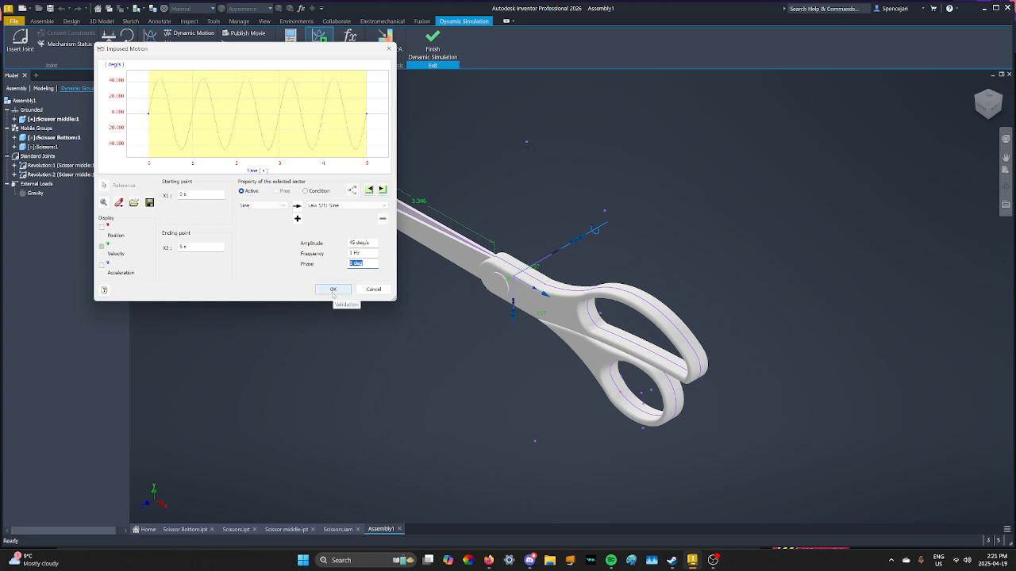
# Accept the sine velocity law and apply the imposed motion to Revolution:2.
pyautogui.click(333, 289)
pyautogui.click(258, 240)
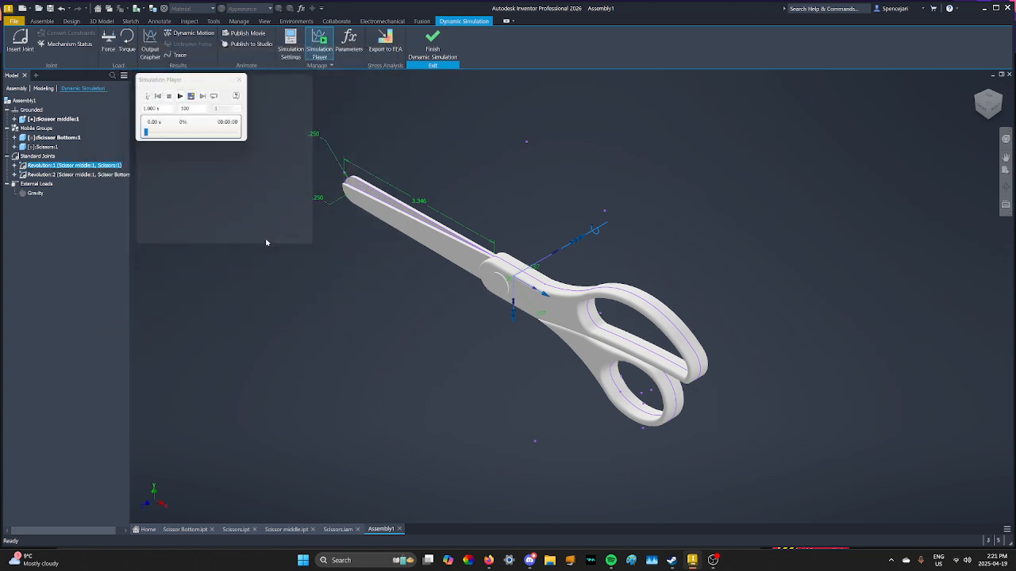
# Run the simulation and replay it to watch both blades open and close.
pyautogui.click(179, 96)
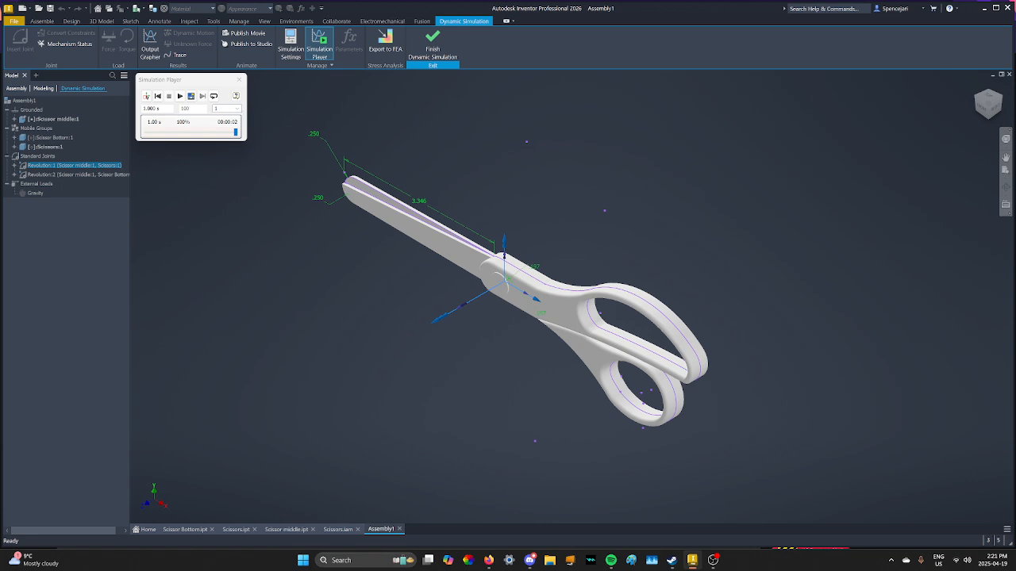
pyautogui.click(213, 96)
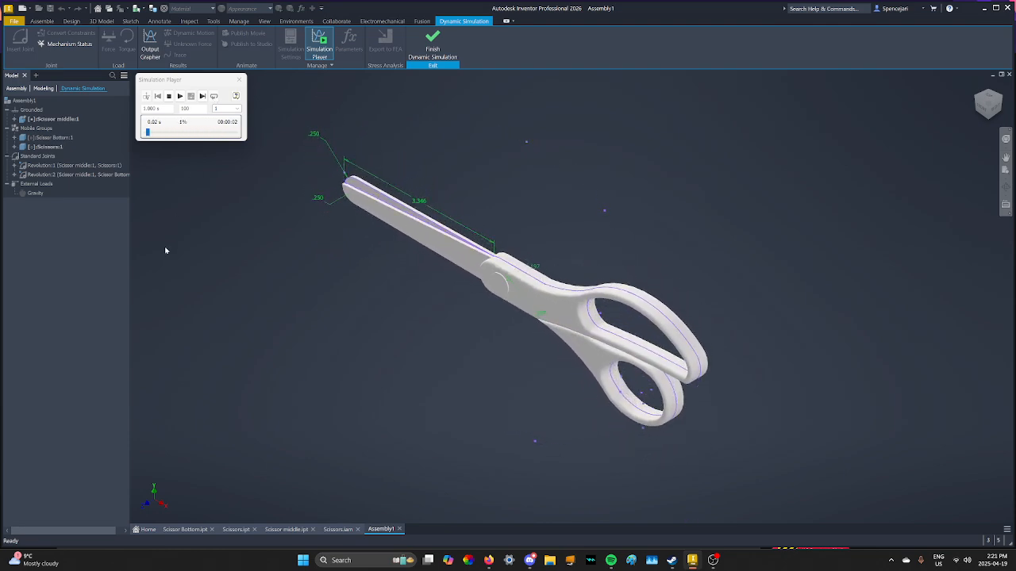
pyautogui.scroll(-8, 610, 251)
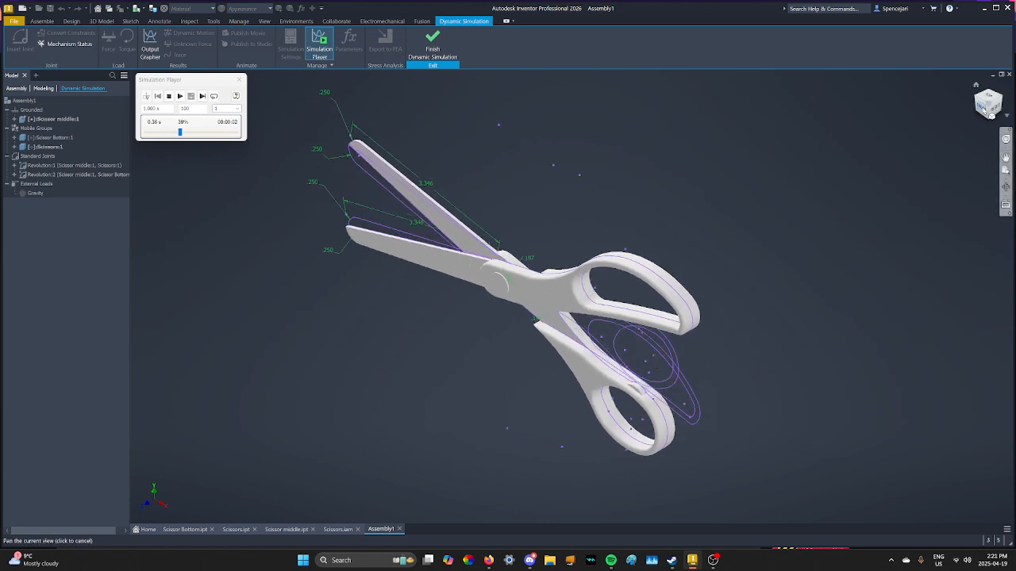
pyautogui.scroll(8, 581, 253)
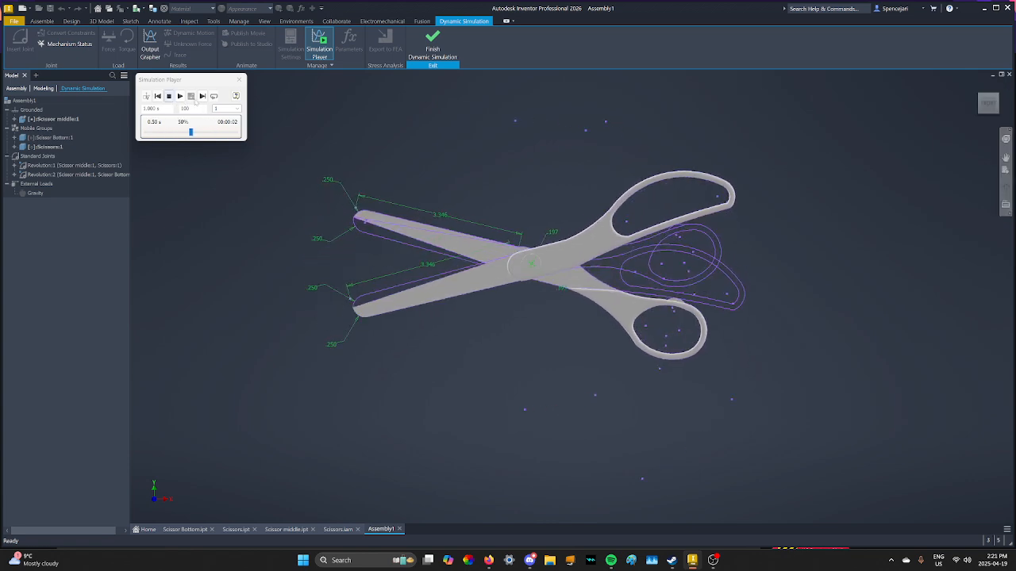
pyautogui.click(714, 560)
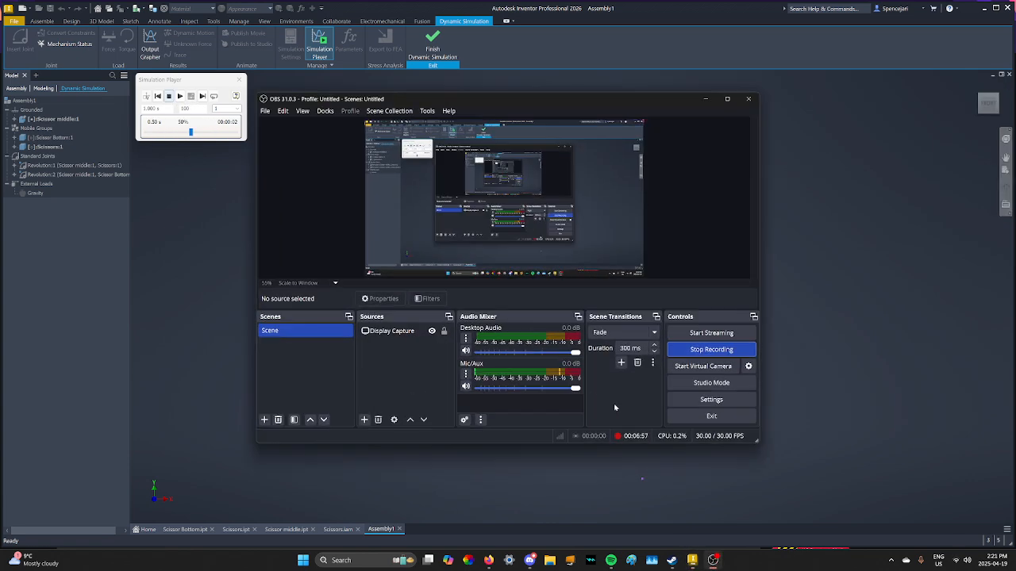